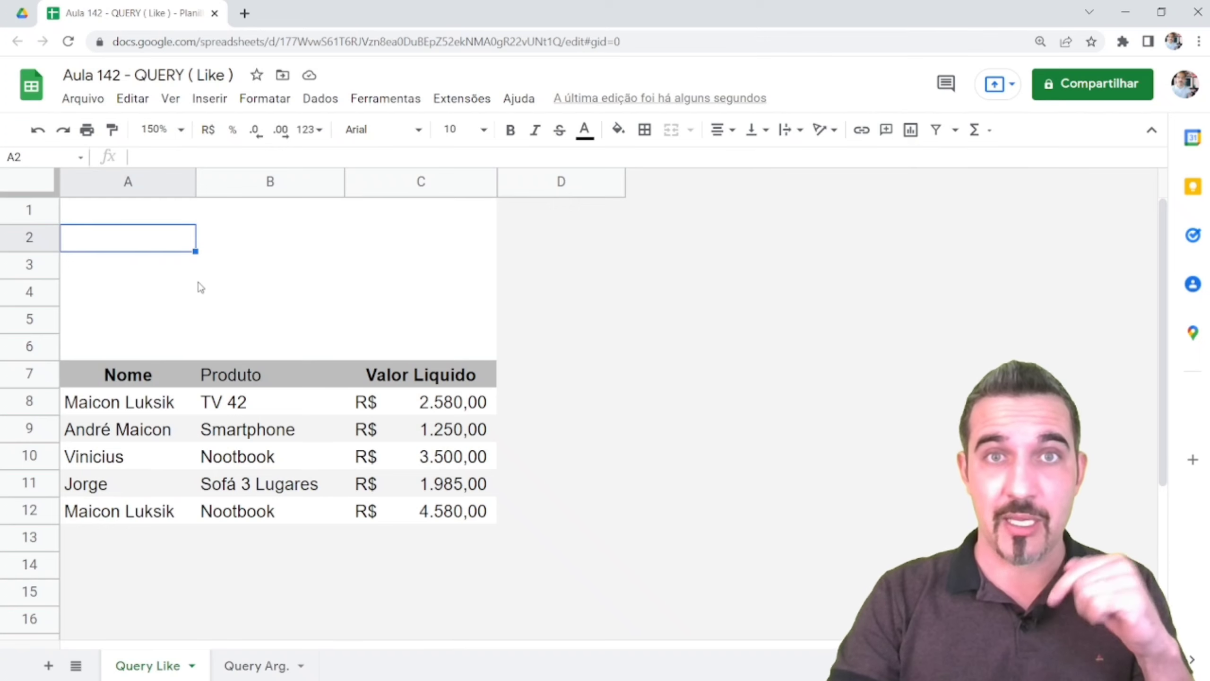
Review the Contains and Like rows on the QUERY arguments sheet
{"action": "left_click", "coordinate": [261, 665]}
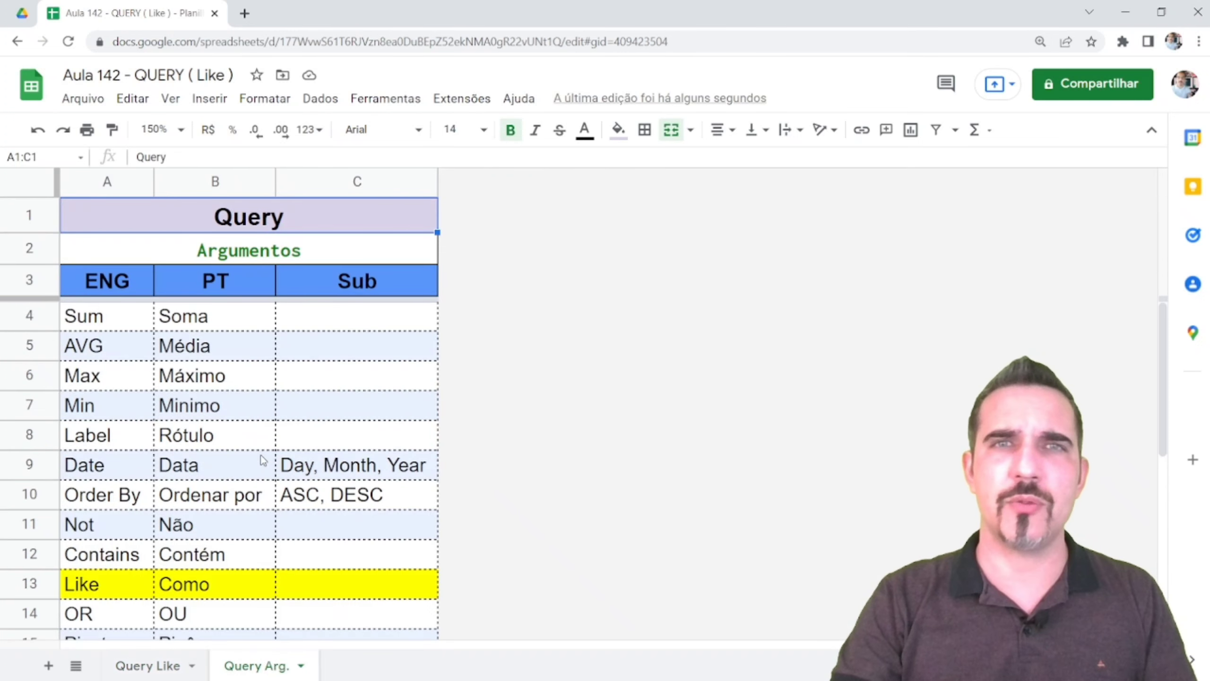
{"action": "scroll", "coordinate": [181, 375], "scroll_direction": "down", "scroll_amount": 1}
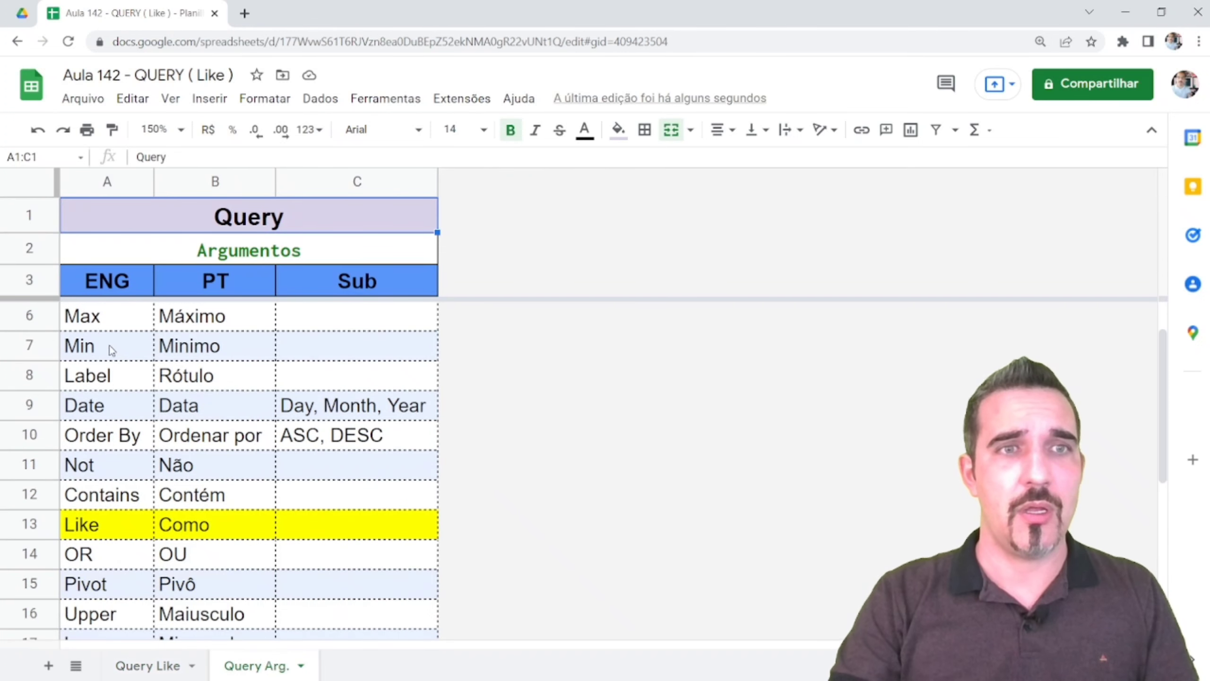
{"action": "left_click_drag", "start_coordinate": [138, 410], "coordinate": [275, 435]}
{"action": "scroll", "coordinate": [265, 453], "scroll_direction": "down", "scroll_amount": 3}
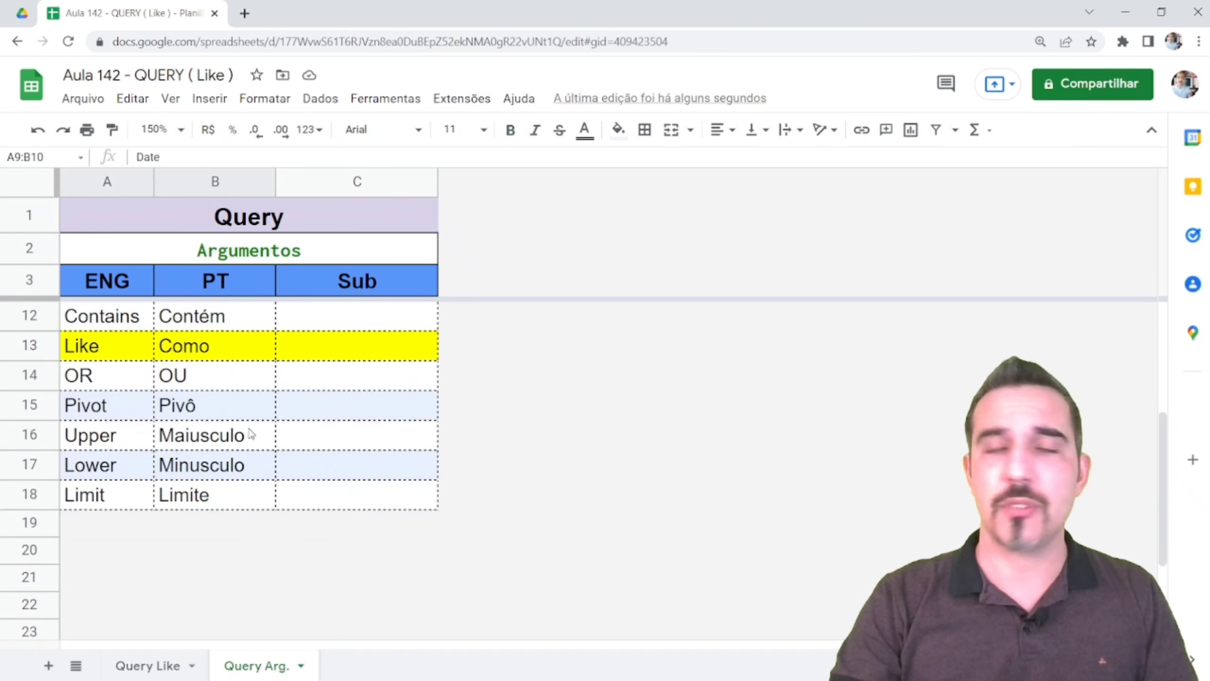
{"action": "left_click", "coordinate": [28, 345]}
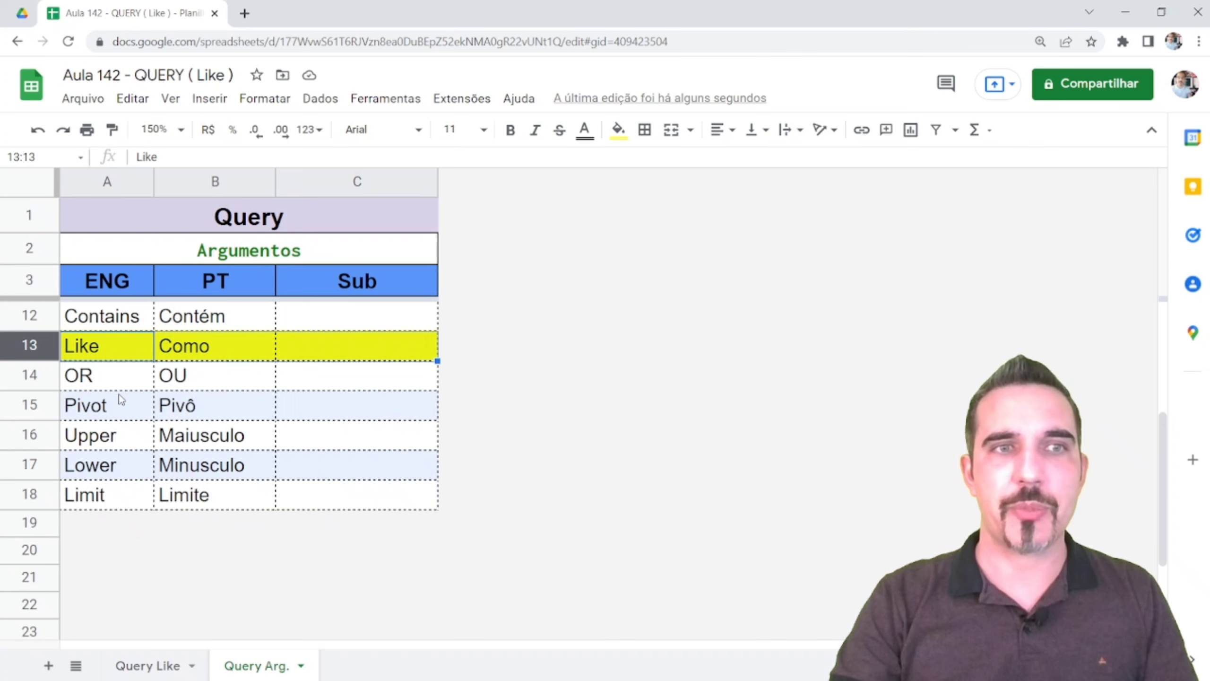
{"action": "scroll", "coordinate": [119, 400], "scroll_direction": "up", "scroll_amount": 1}
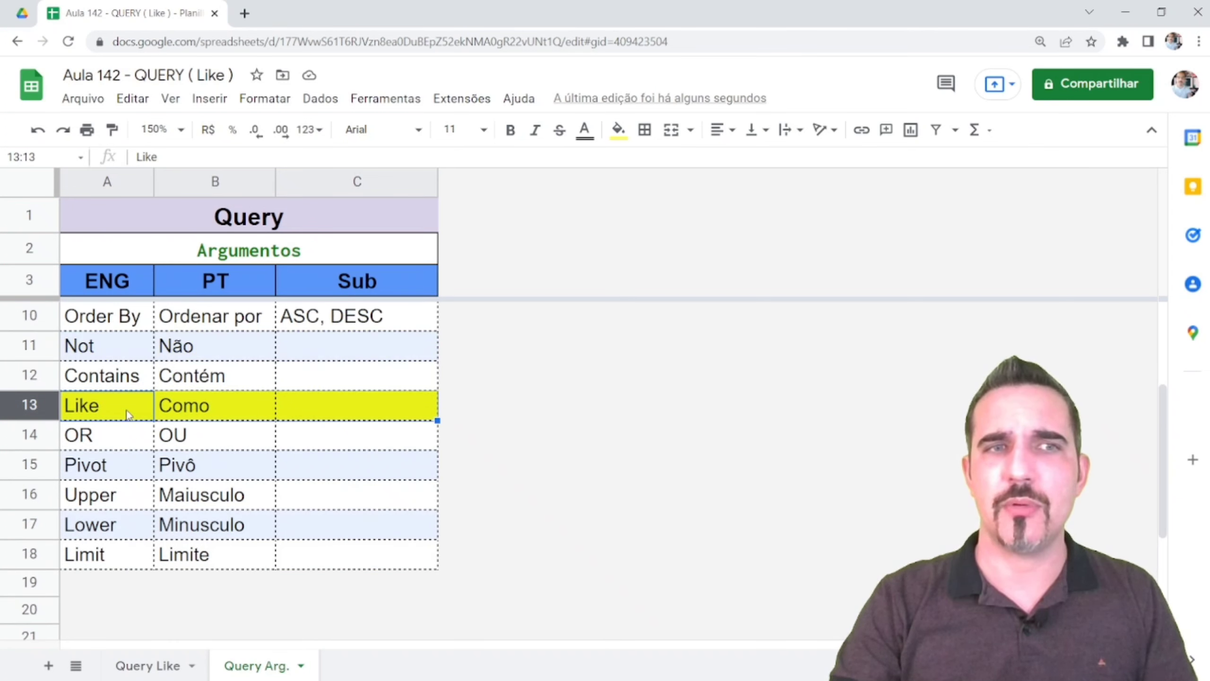
{"action": "left_click_drag", "start_coordinate": [41, 379], "coordinate": [42, 398]}
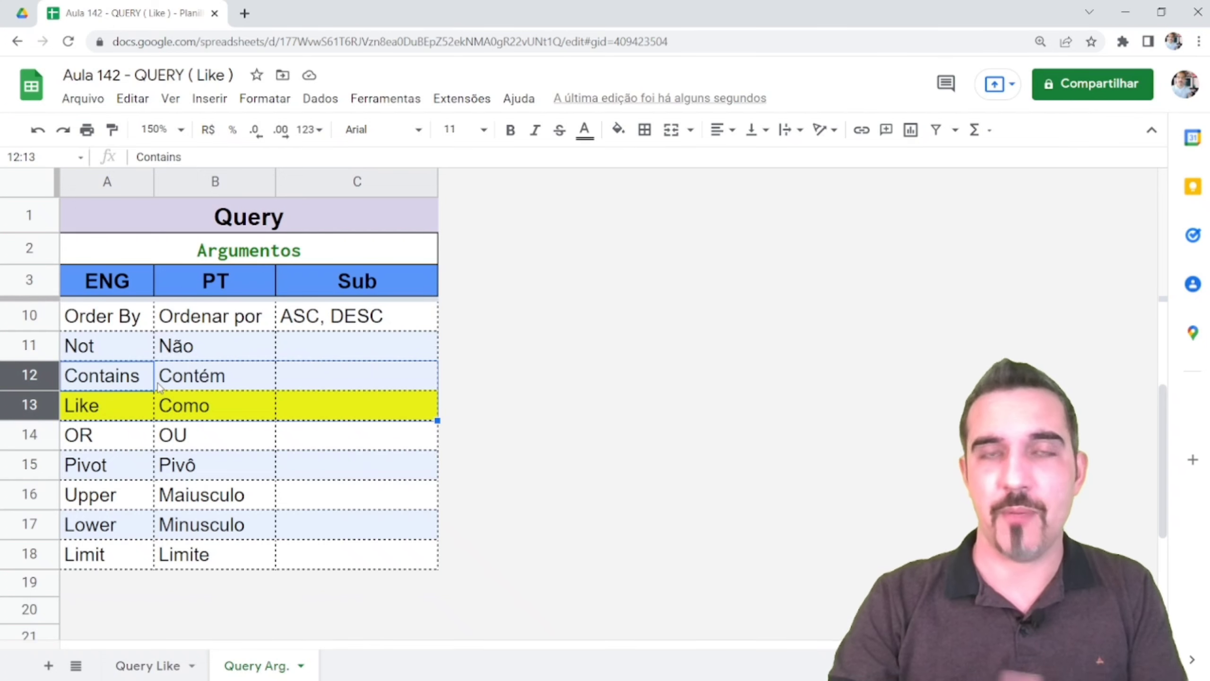
{"action": "left_click", "coordinate": [85, 388]}
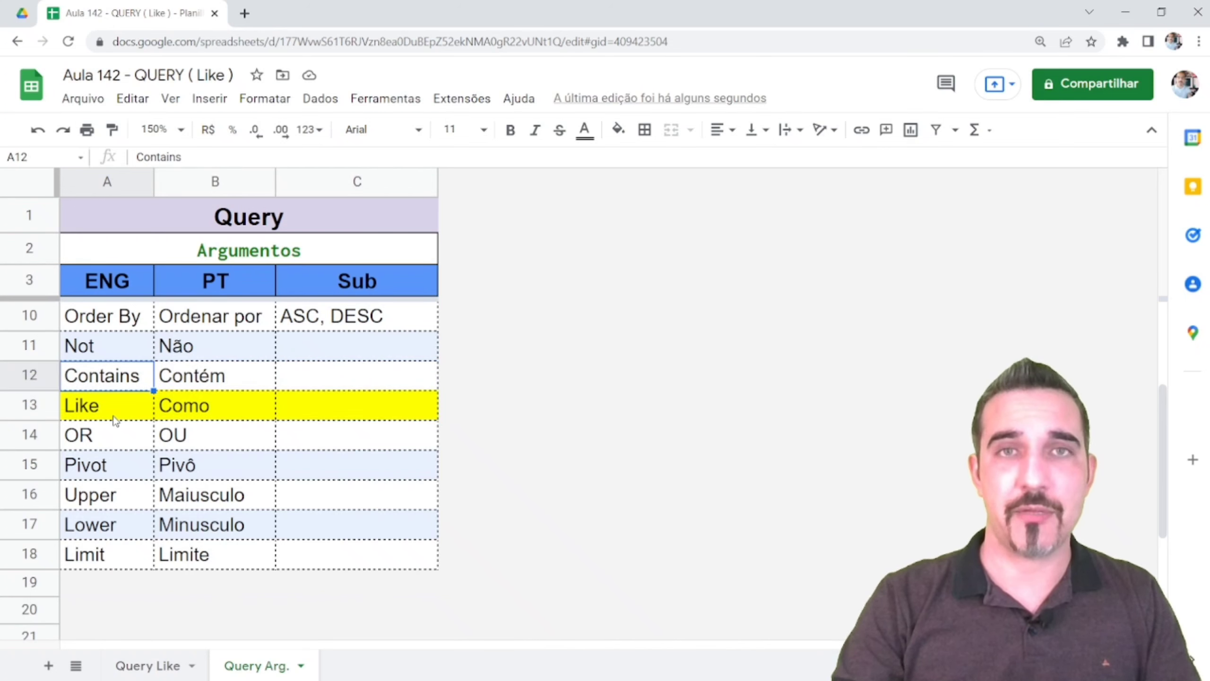
{"action": "left_click", "coordinate": [115, 419]}
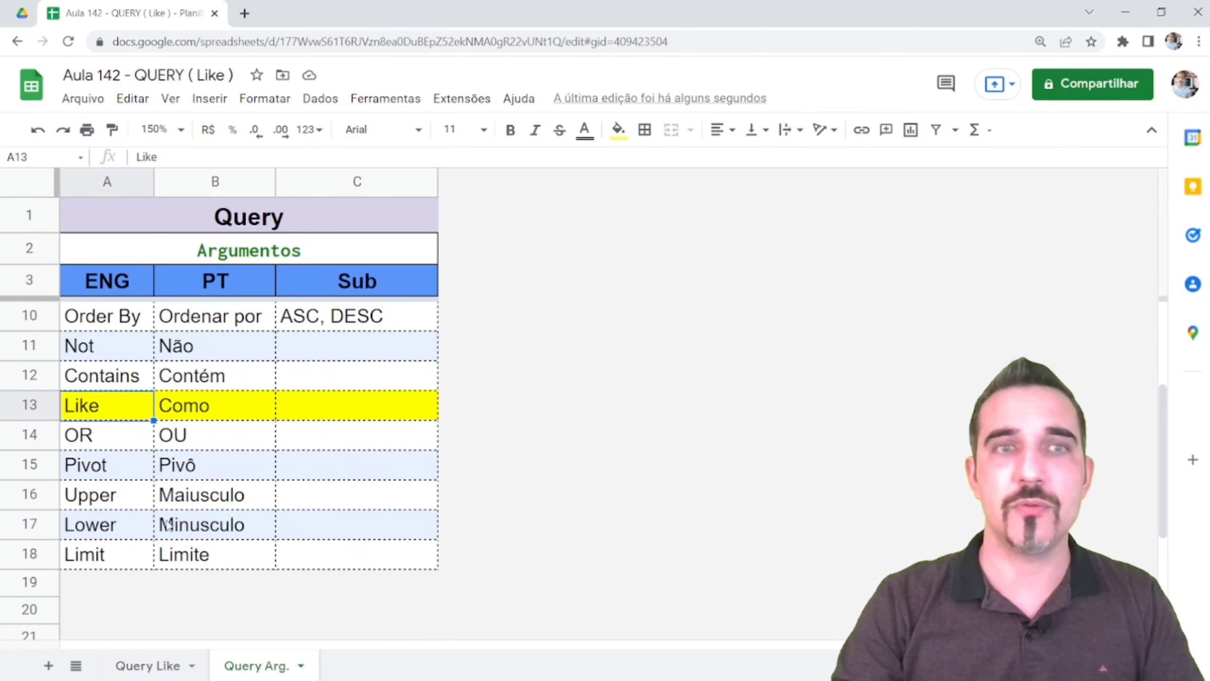
Back on the Query Like sheet, highlight the sales table and the two Maicon names
{"action": "left_click", "coordinate": [168, 672]}
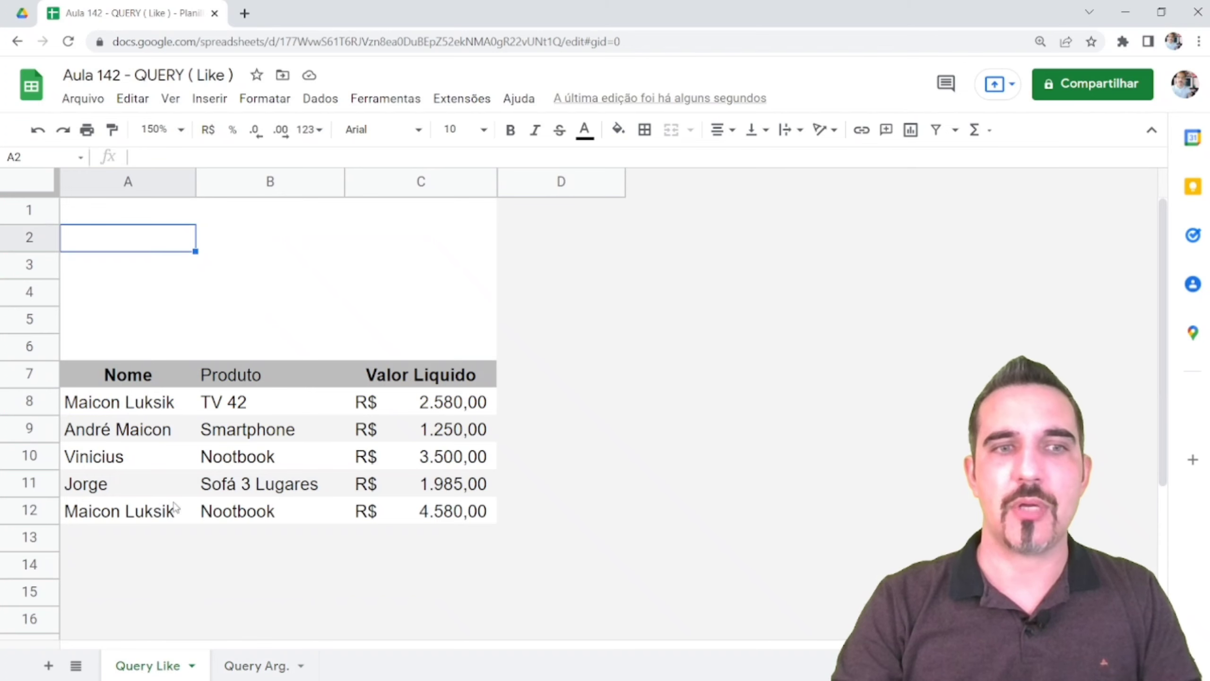
{"action": "left_click", "coordinate": [124, 301]}
{"action": "left_click_drag", "start_coordinate": [127, 377], "coordinate": [400, 487]}
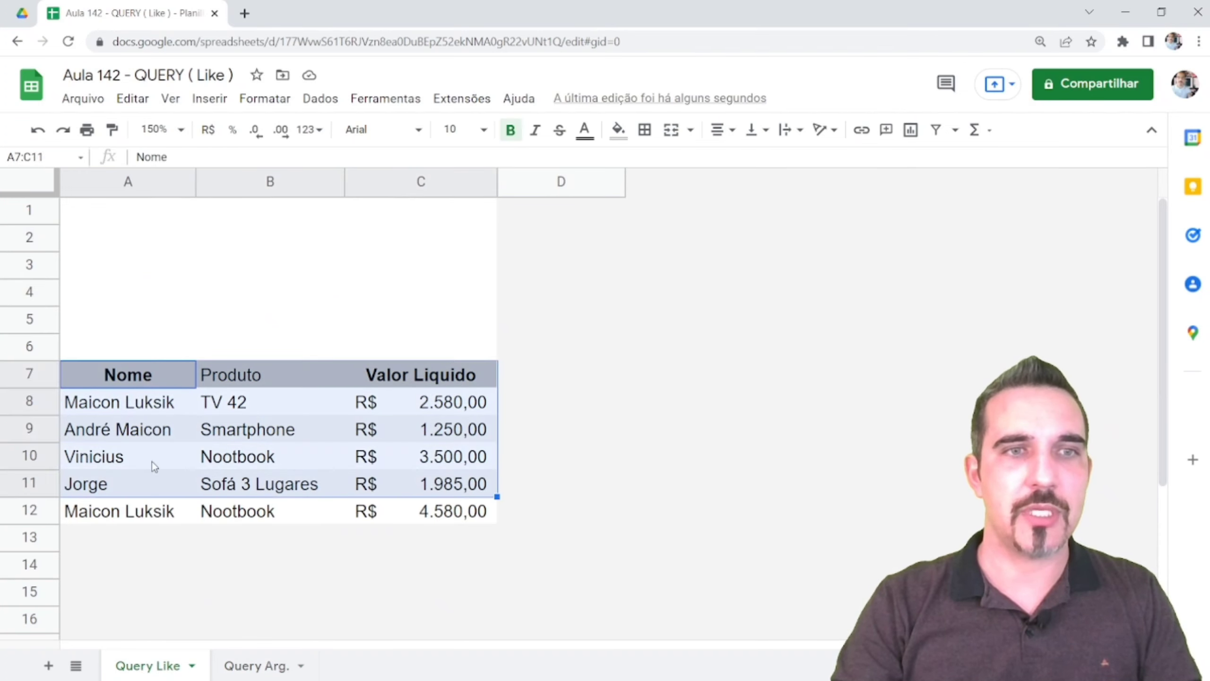
{"action": "left_click_drag", "start_coordinate": [118, 413], "coordinate": [119, 434]}
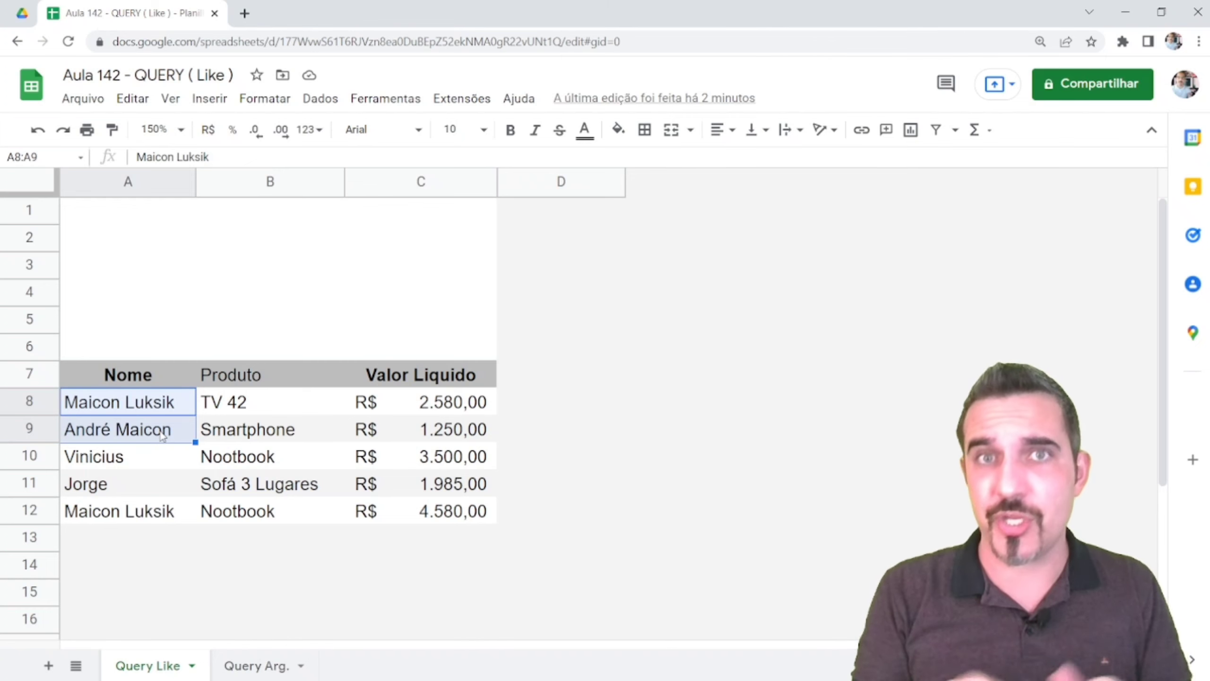
Enter Maicon in B1 as the search name
{"action": "left_click", "coordinate": [262, 212]}
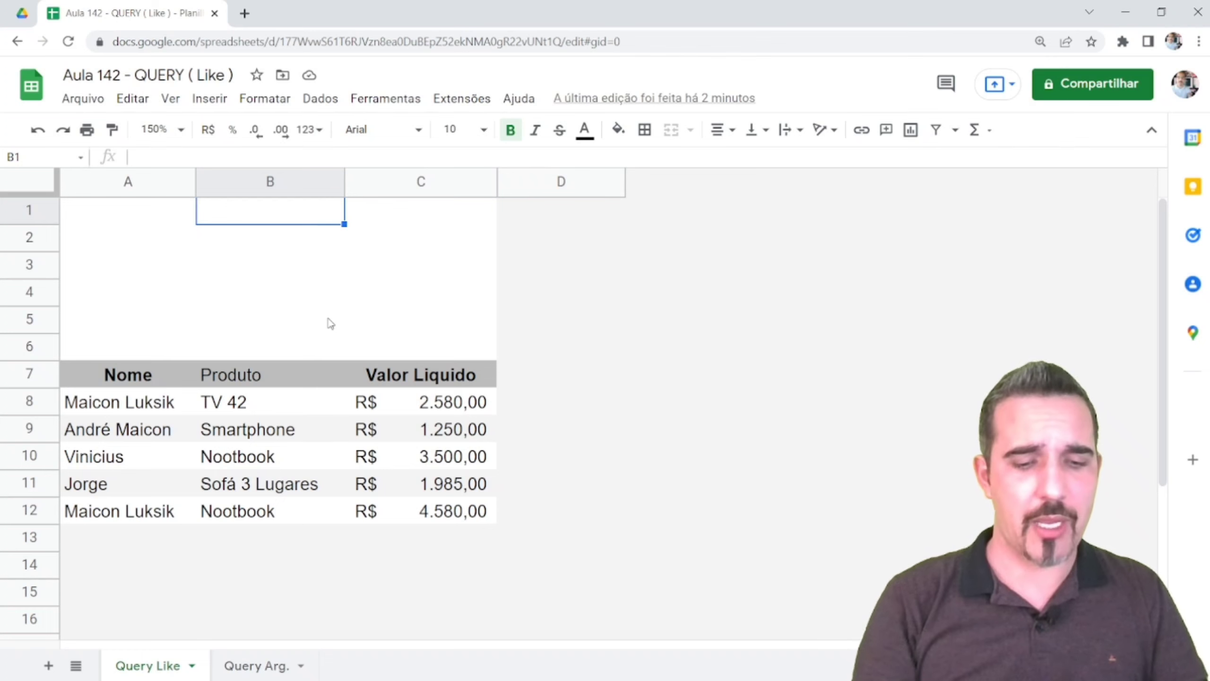
{"action": "type", "text": "Maicon"}
{"action": "key", "text": "Return"}
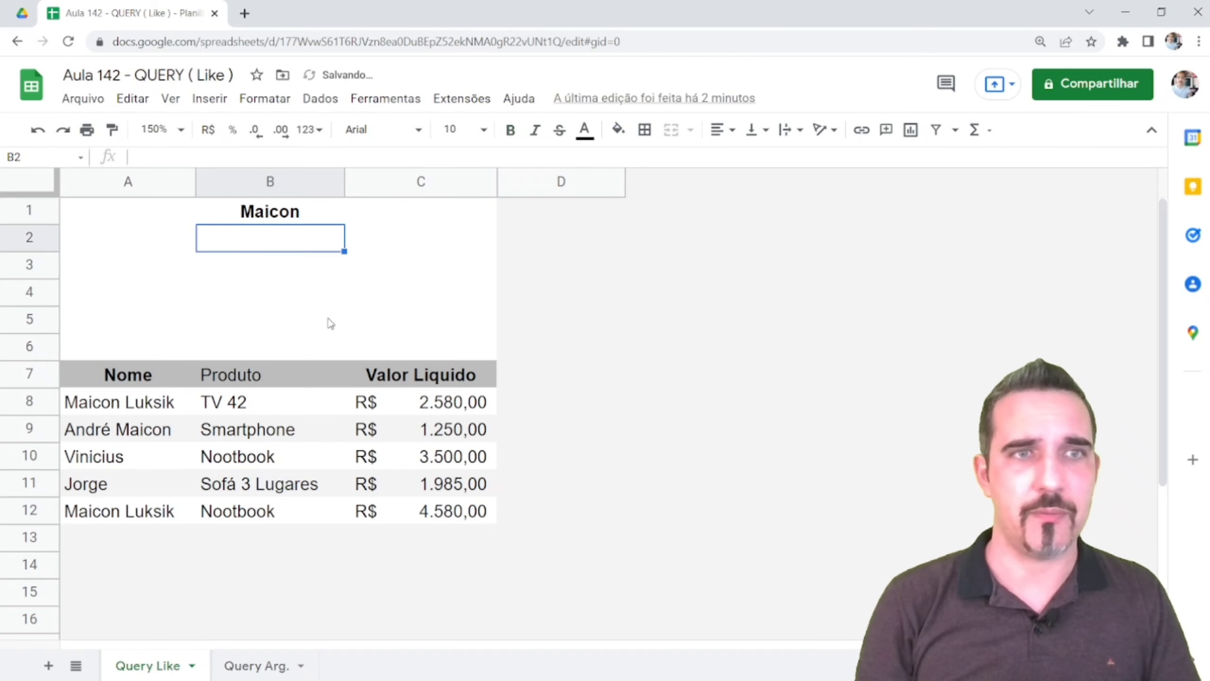
Start =QUERY( in A2 with the open-ended data range A7:C
{"action": "key", "text": "Left"}
{"action": "type", "text": "=query("}
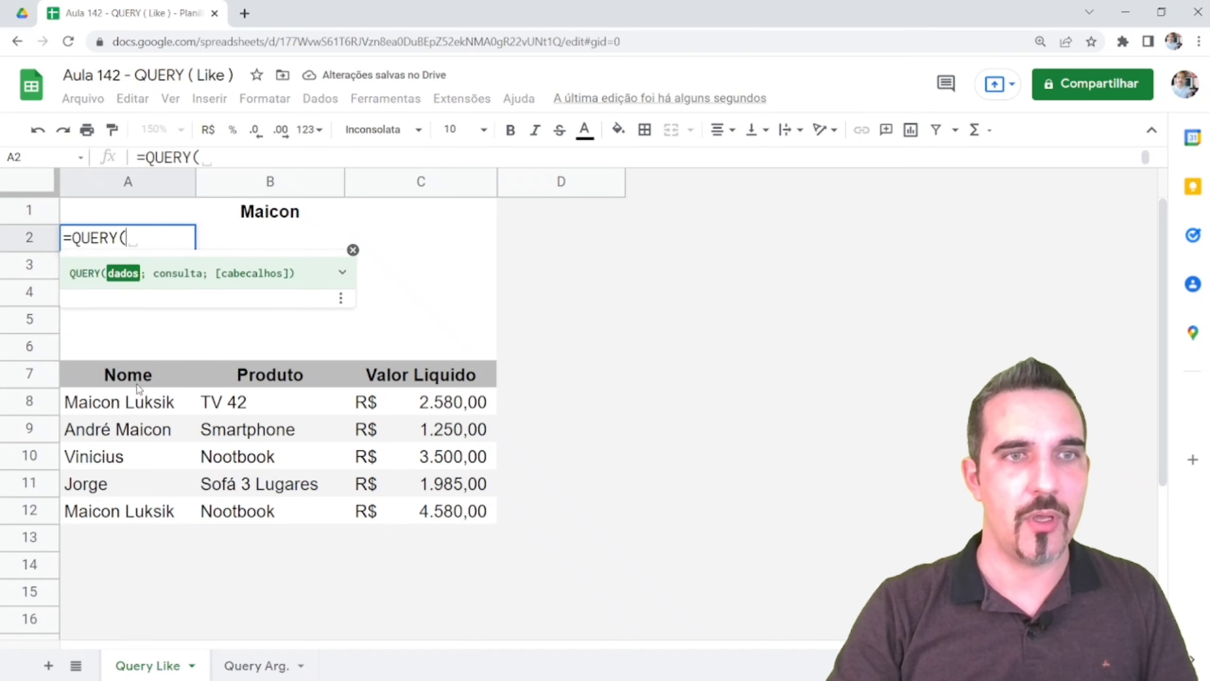
{"action": "left_click_drag", "start_coordinate": [129, 384], "coordinate": [453, 506]}
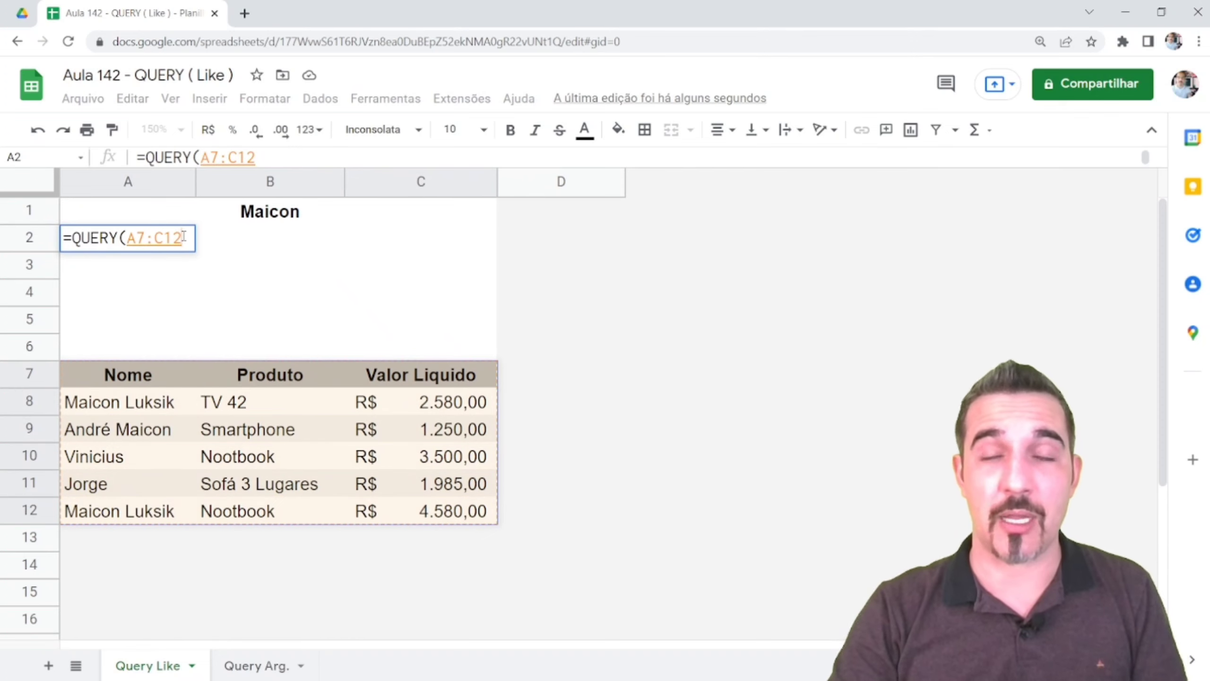
{"action": "mouse_move", "coordinate": [184, 236]}
{"action": "left_mouse_down"}
{"action": "mouse_move", "coordinate": [155, 237]}
{"action": "mouse_move", "coordinate": [187, 237]}
{"action": "mouse_move", "coordinate": [165, 237]}
{"action": "left_mouse_up"}
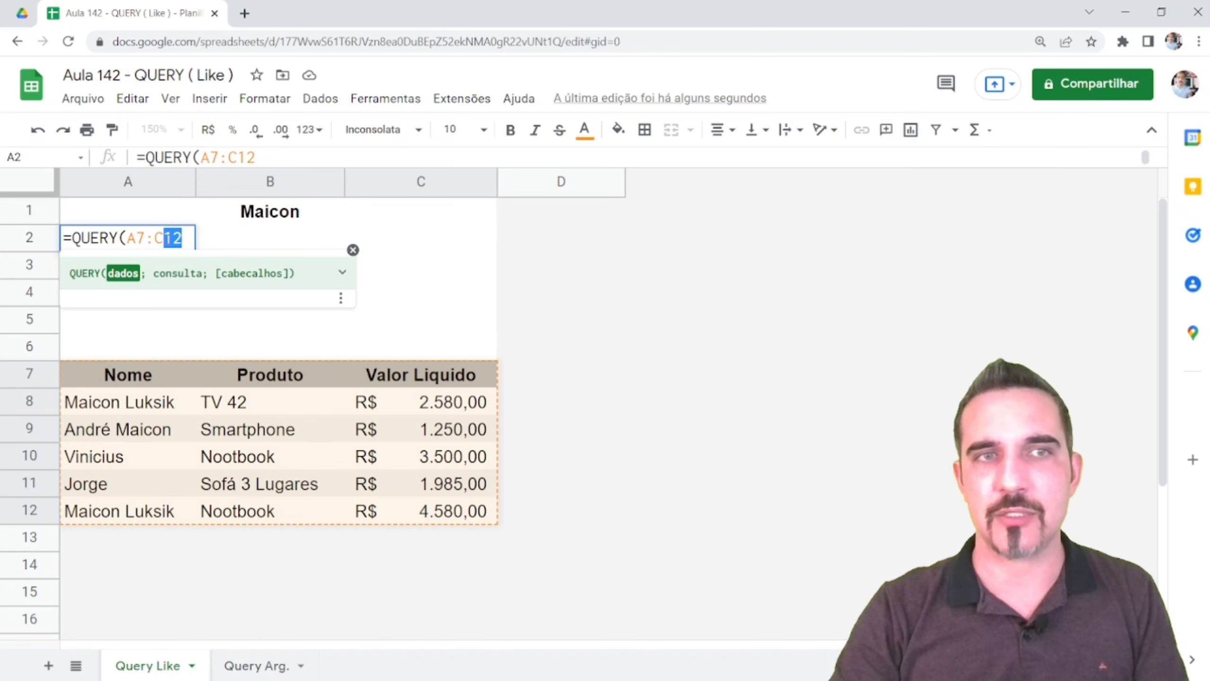
{"action": "key", "text": "BackSpace"}
{"action": "scroll", "coordinate": [412, 415], "scroll_direction": "down", "scroll_amount": 3}
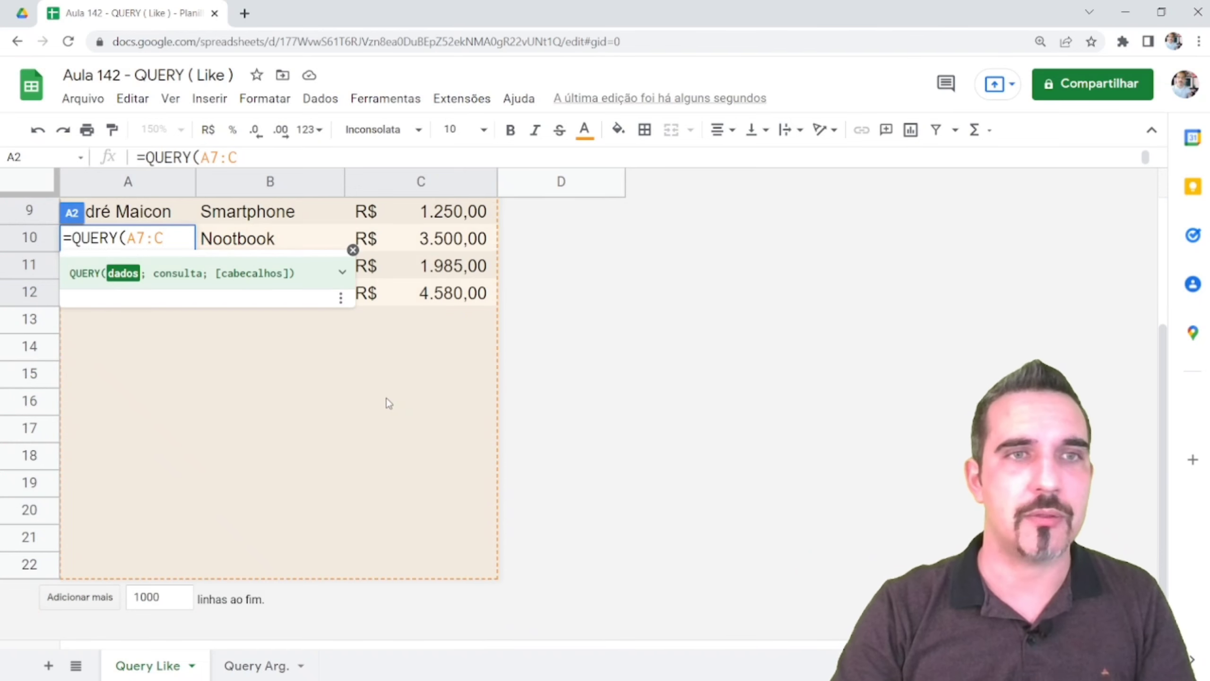
{"action": "scroll", "coordinate": [386, 403], "scroll_direction": "up", "scroll_amount": 3}
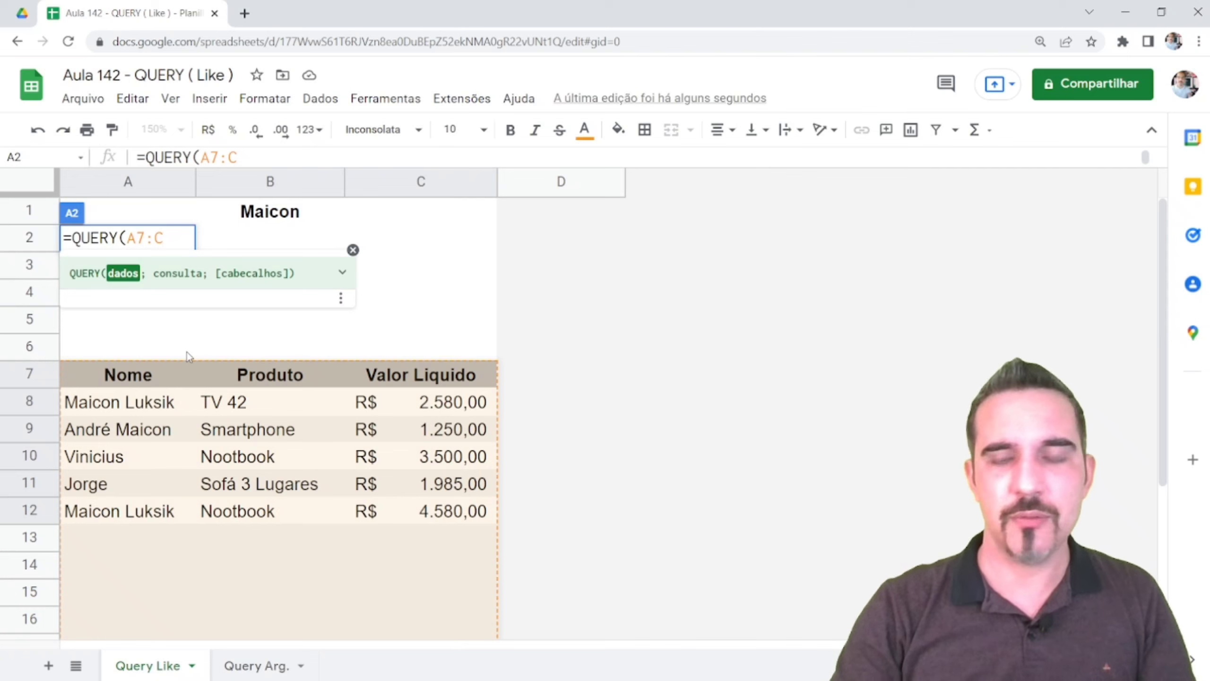
Complete A2 as =QUERY(A7:C12;"Select * Where A Like '"&B1&"'") and reopen it for editing
{"action": "type", "text": "12"}
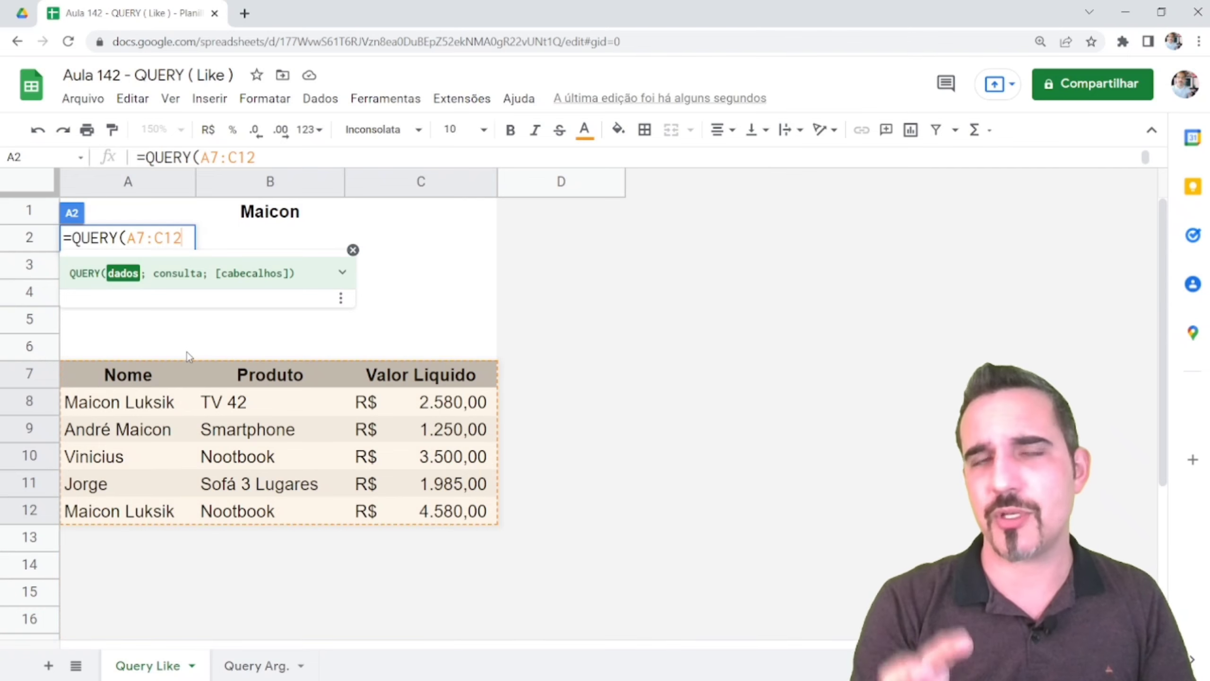
{"action": "type", "text": ";\"\""}
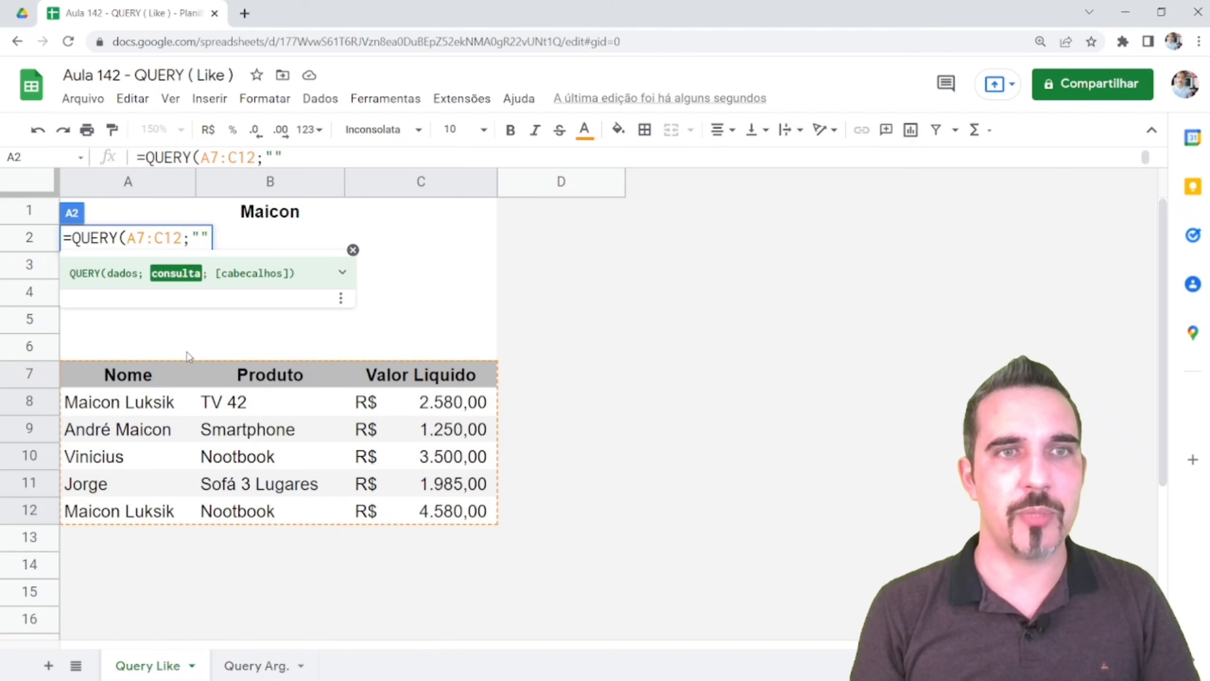
{"action": "key", "text": "Left"}
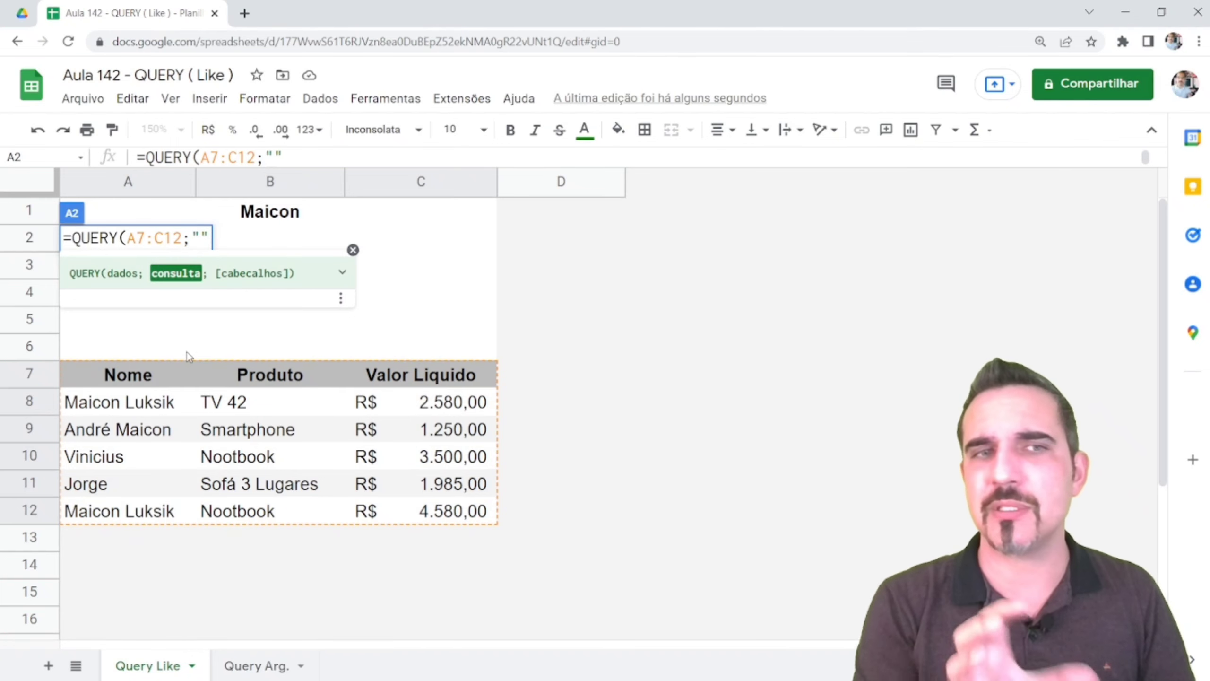
{"action": "left_click", "coordinate": [352, 250]}
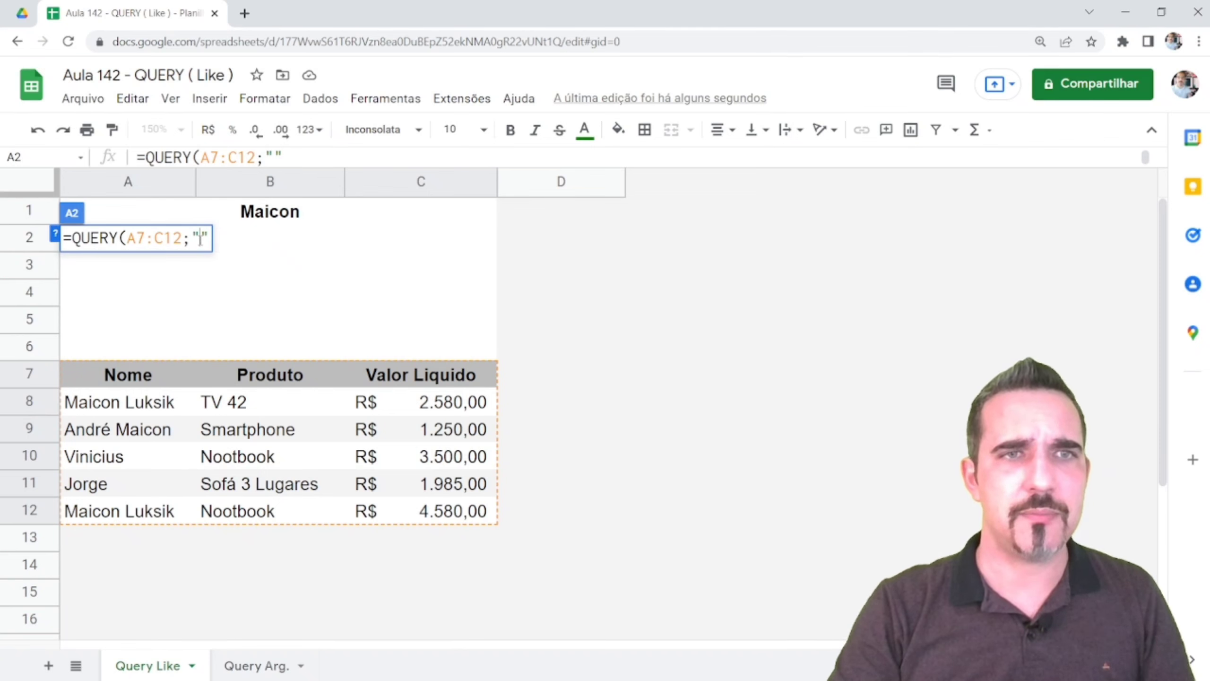
{"action": "type", "text": "Slee"}
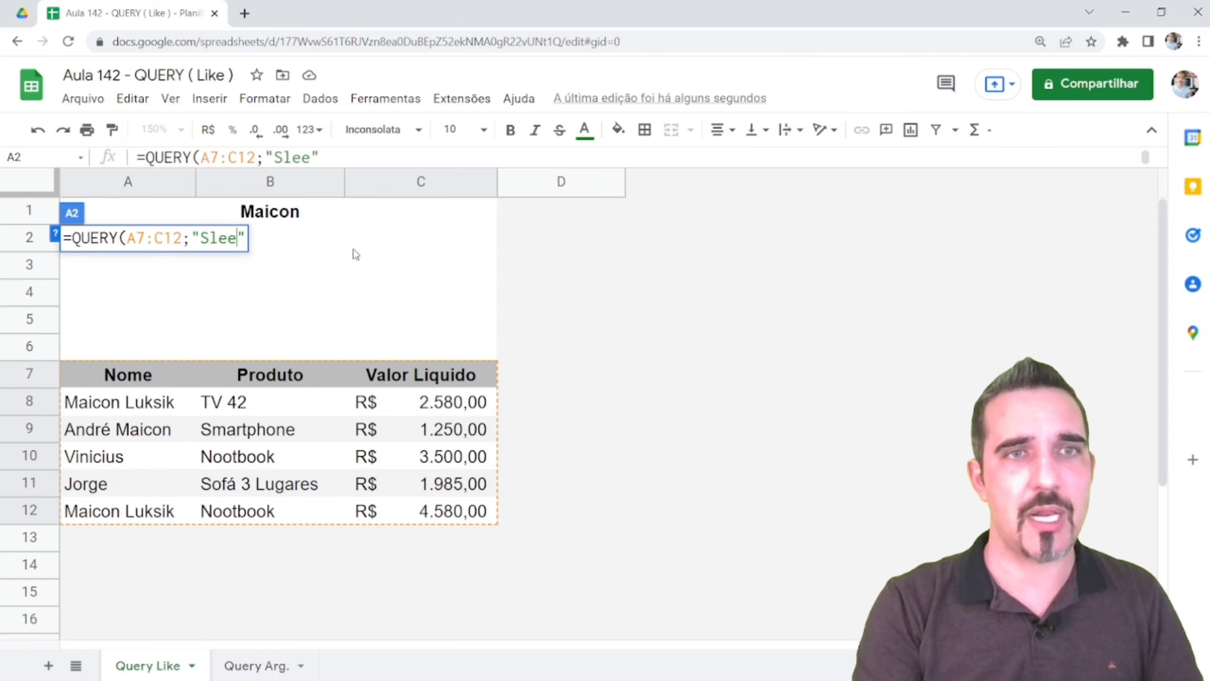
{"action": "key", "text": "BackSpace"}
{"action": "type", "text": "e"}
{"action": "key", "text": "BackSpace"}
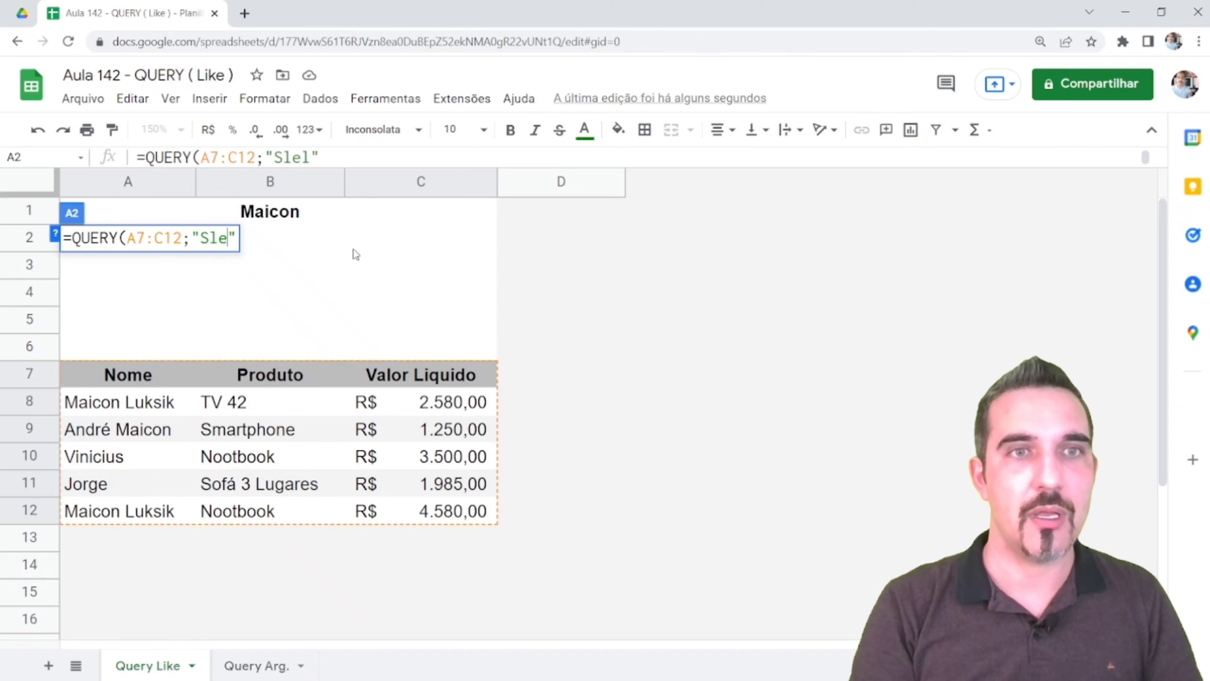
{"action": "key", "text": "BackSpace"}
{"action": "key", "text": "BackSpace"}
{"action": "type", "text": "elect "}
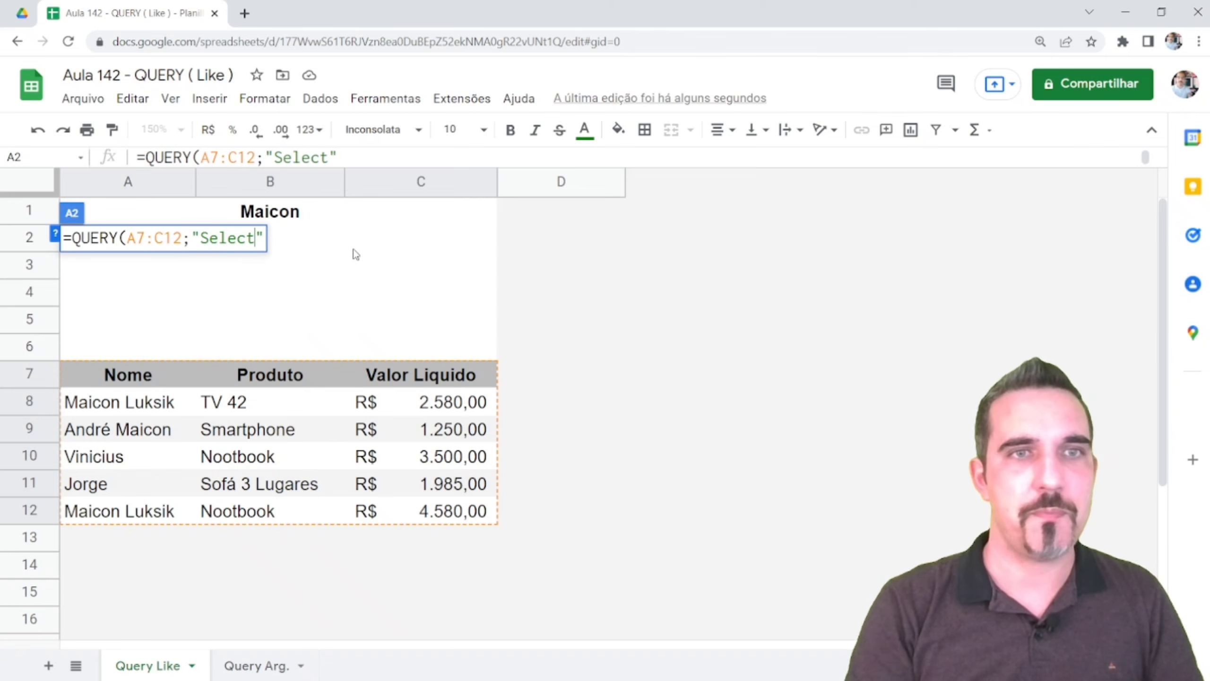
{"action": "type", "text": "*"}
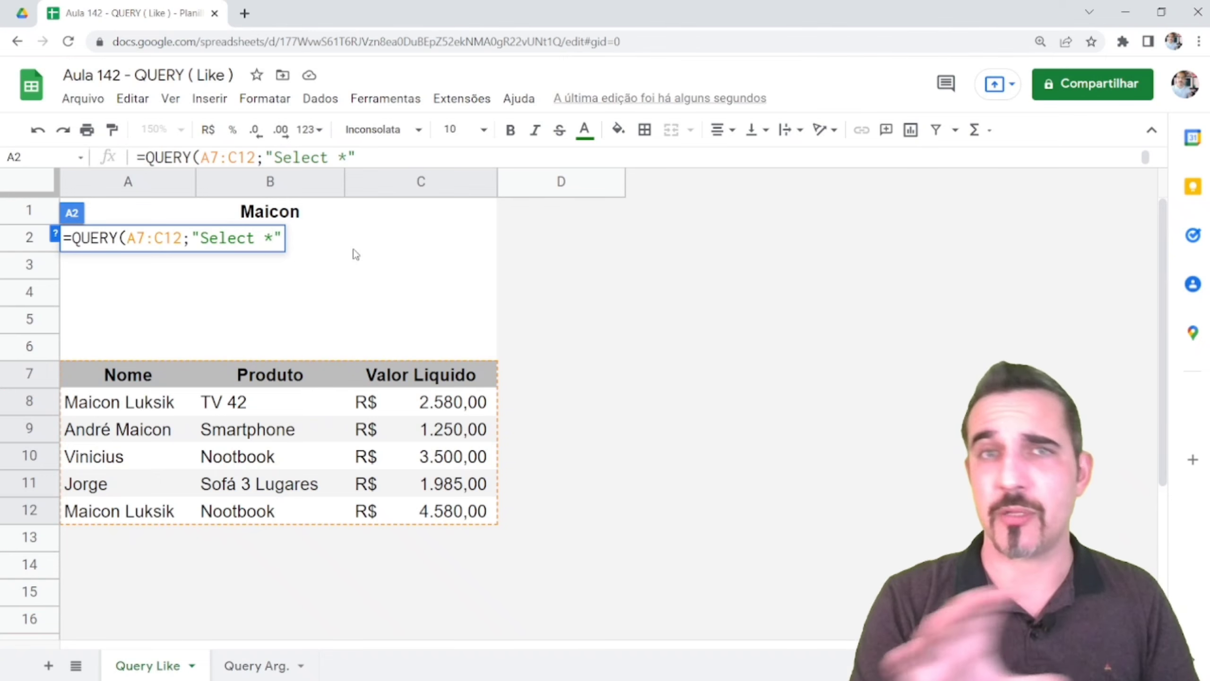
{"action": "type", "text": " Where"}
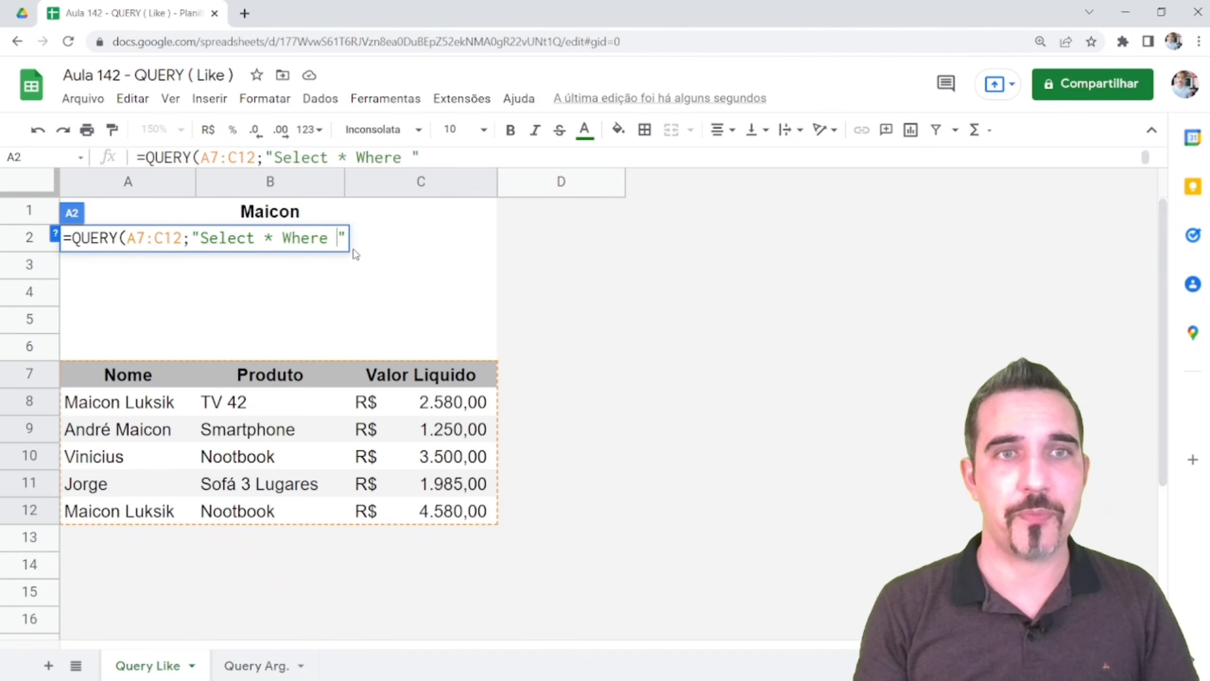
{"action": "type", "text": " A "}
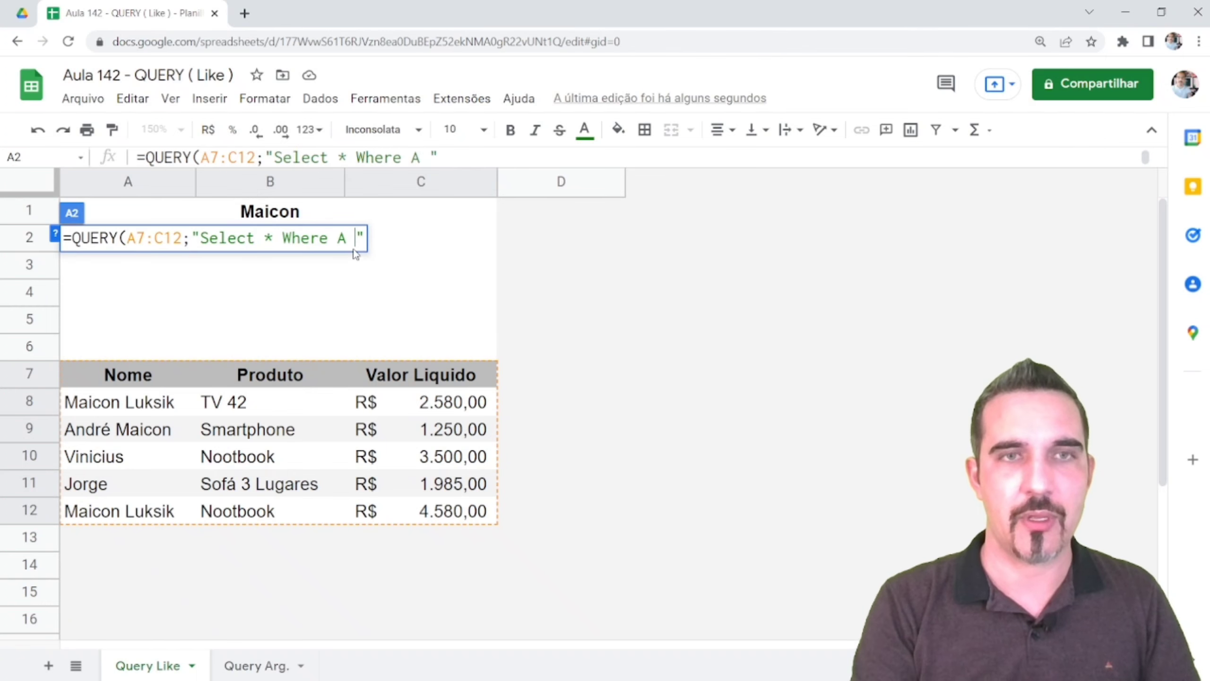
{"action": "type", "text": "Like "}
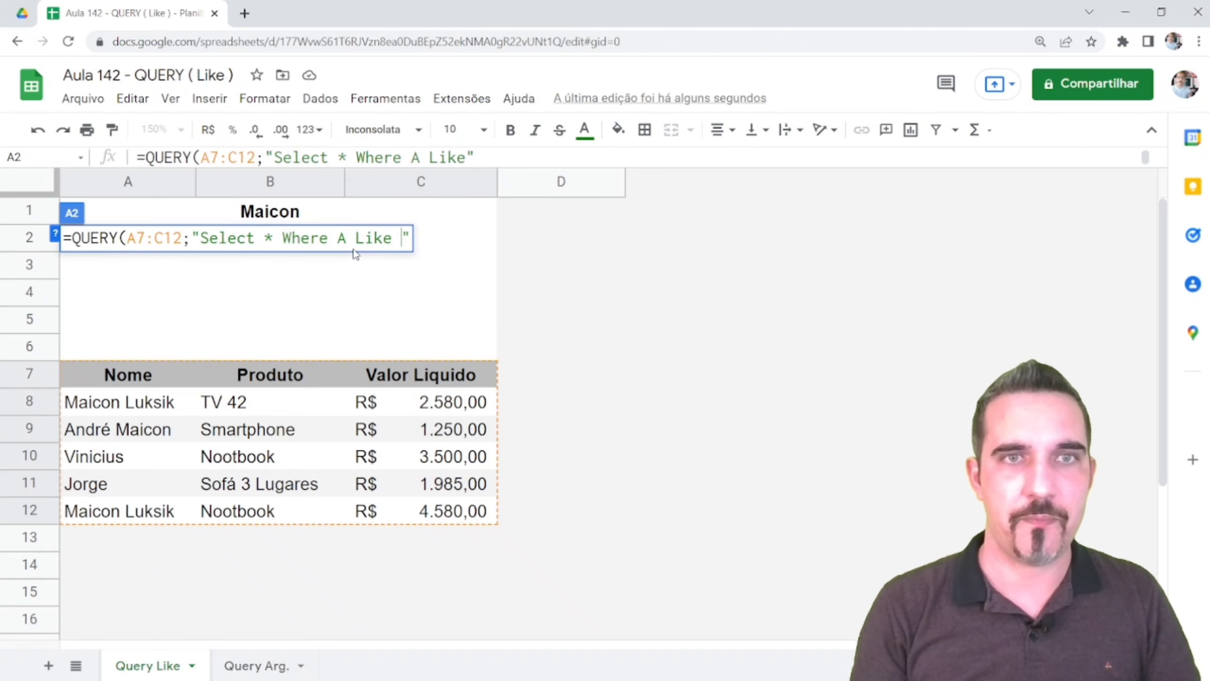
{"action": "type", "text": "'\""}
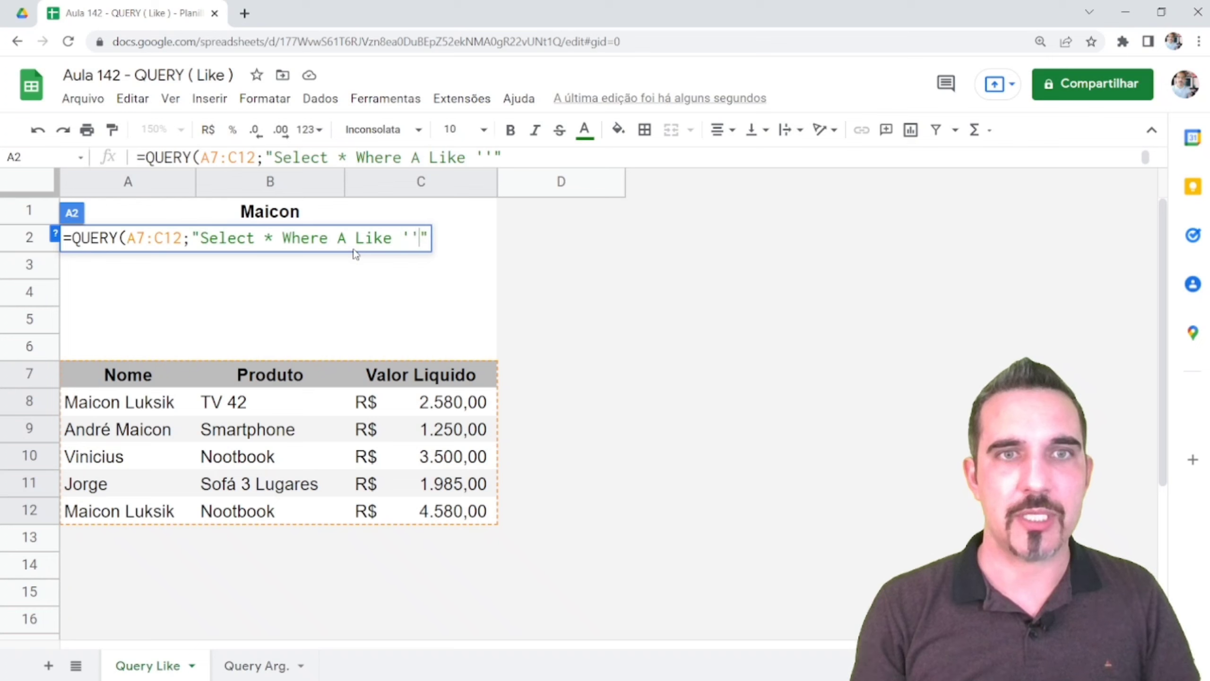
{"action": "type", "text": "\""}
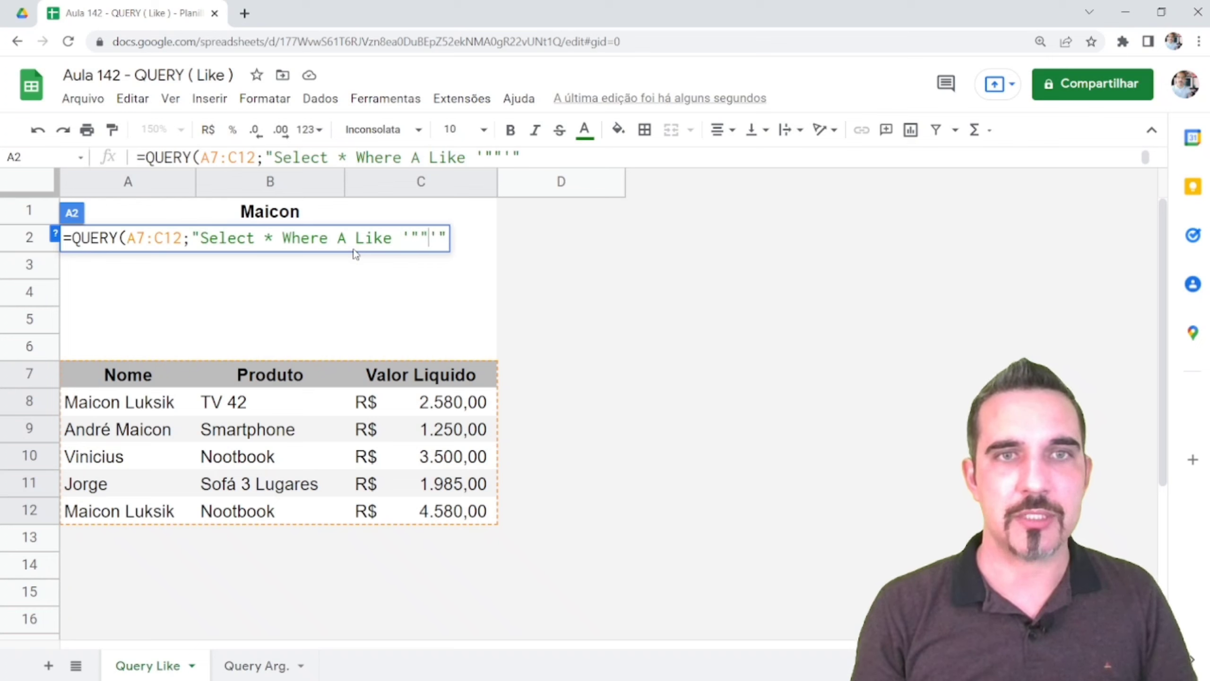
{"action": "type", "text": "&&"}
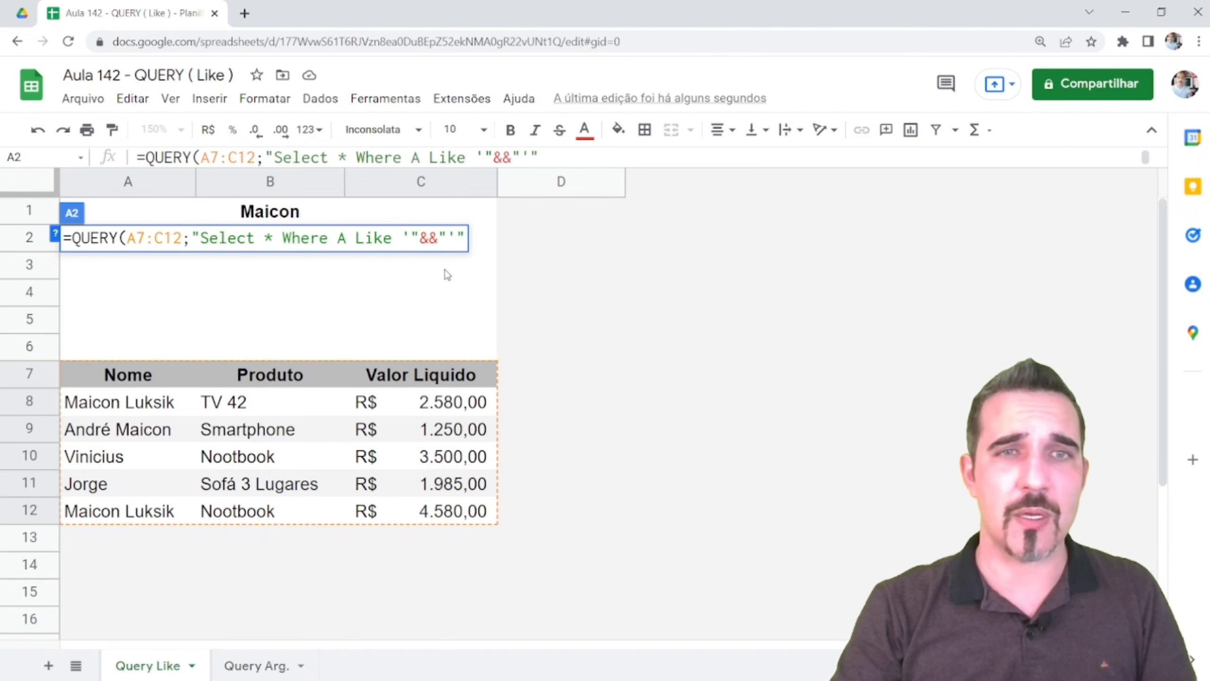
{"action": "left_click", "coordinate": [296, 214]}
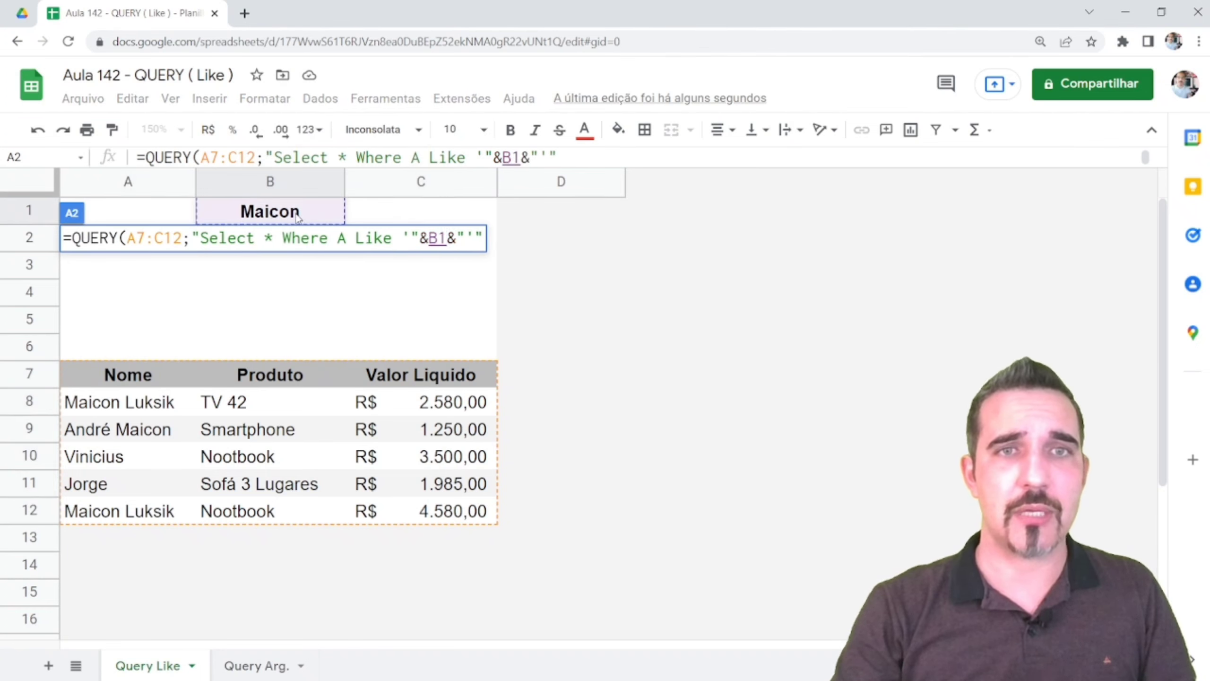
{"action": "key", "text": "Return"}
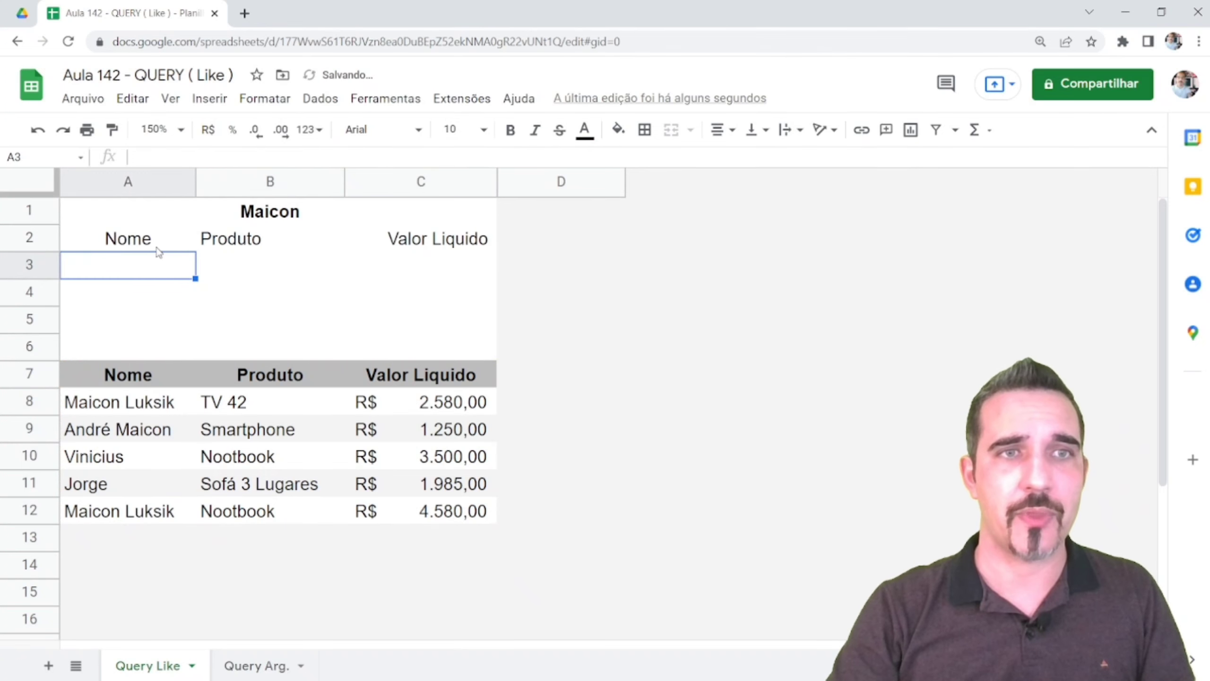
{"action": "left_click", "coordinate": [137, 240]}
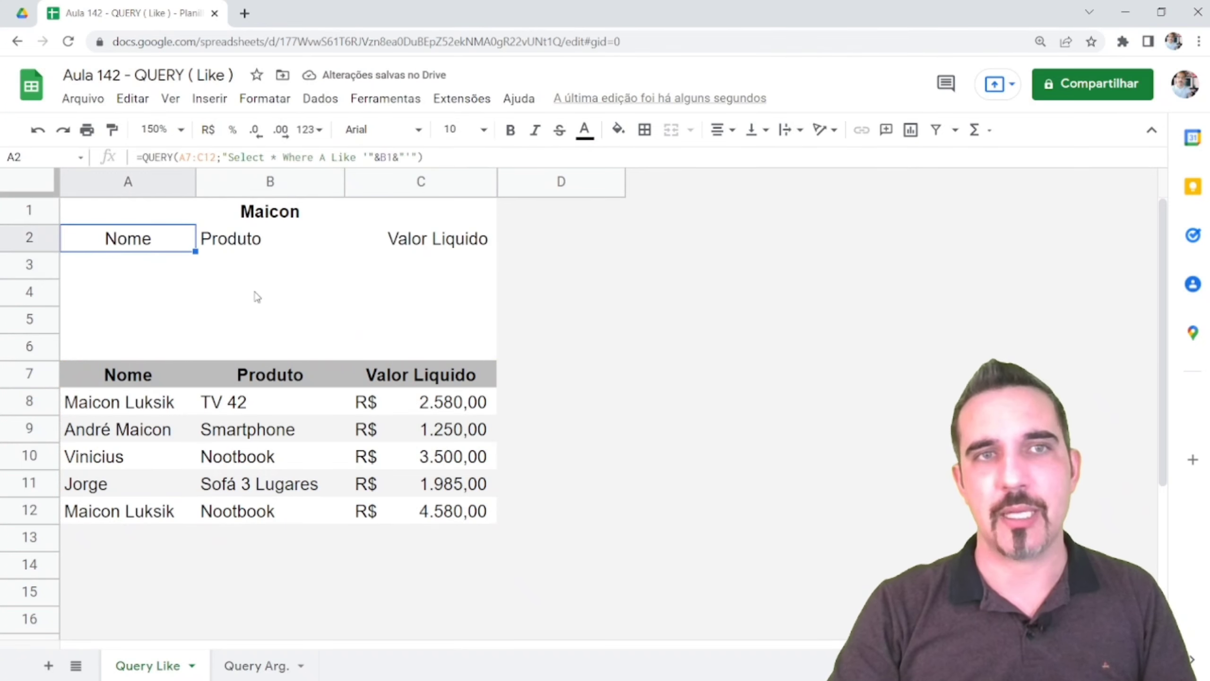
{"action": "key", "text": "F2"}
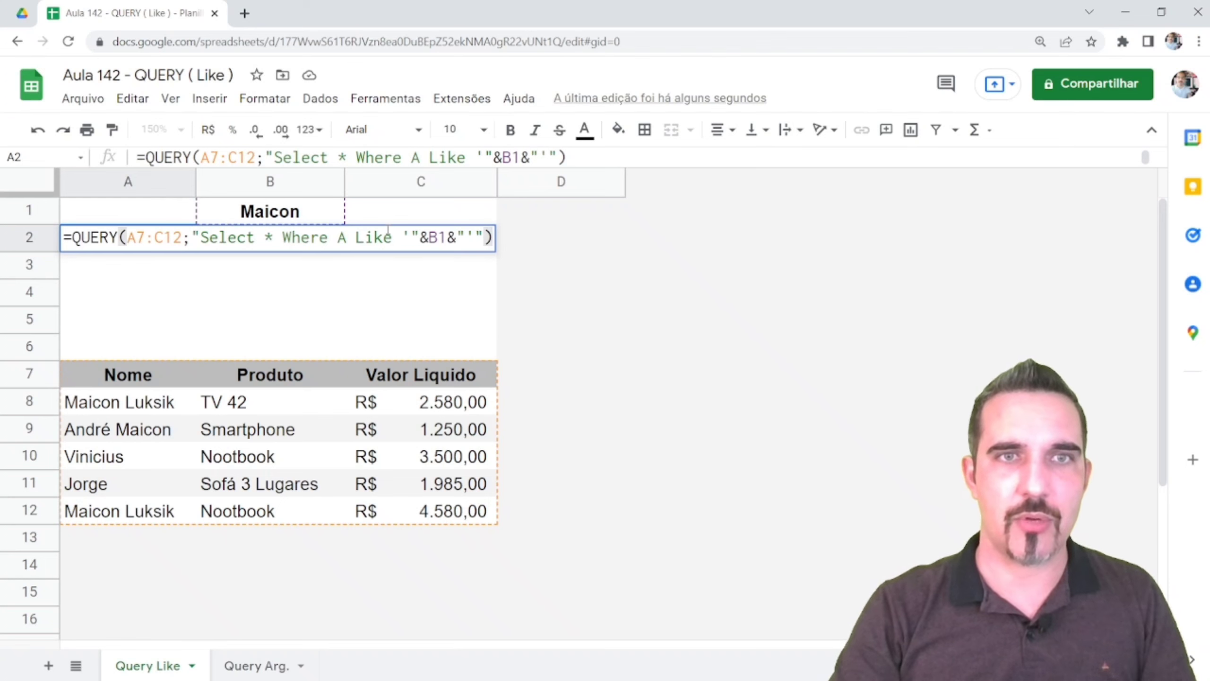
Replace Like with Contains in A2's formula and compare the three Maicon names in A3:A5
{"action": "left_click_drag", "start_coordinate": [393, 237], "coordinate": [355, 237]}
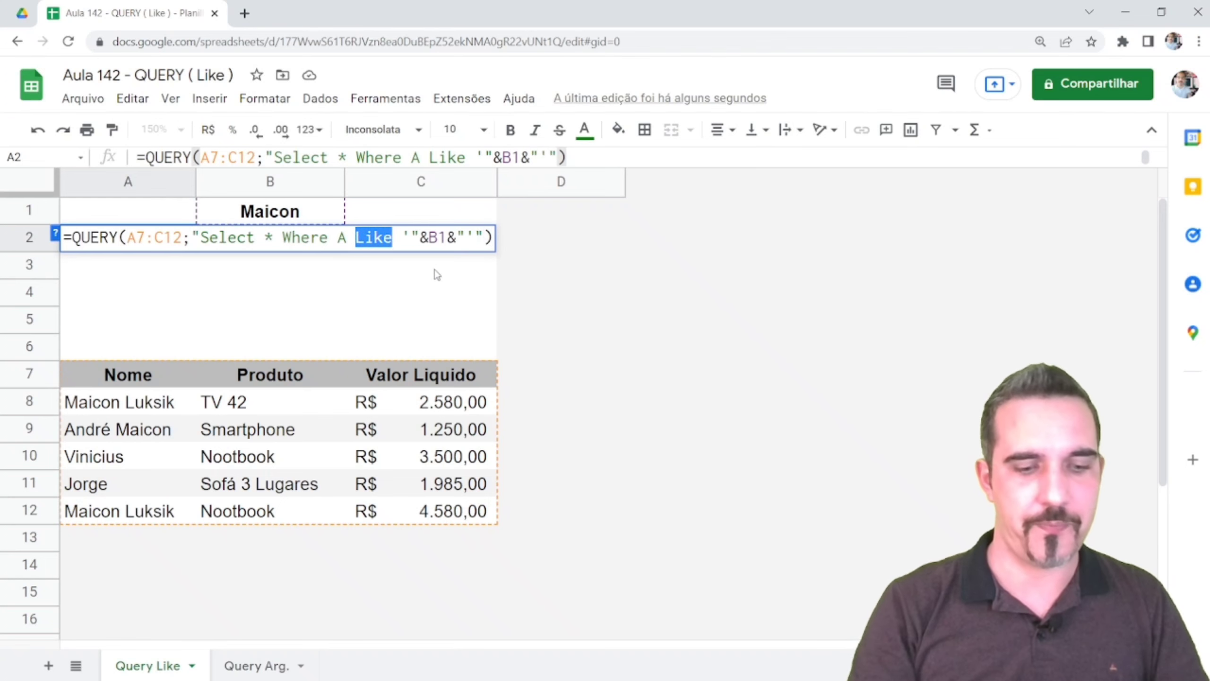
{"action": "type", "text": "Contains"}
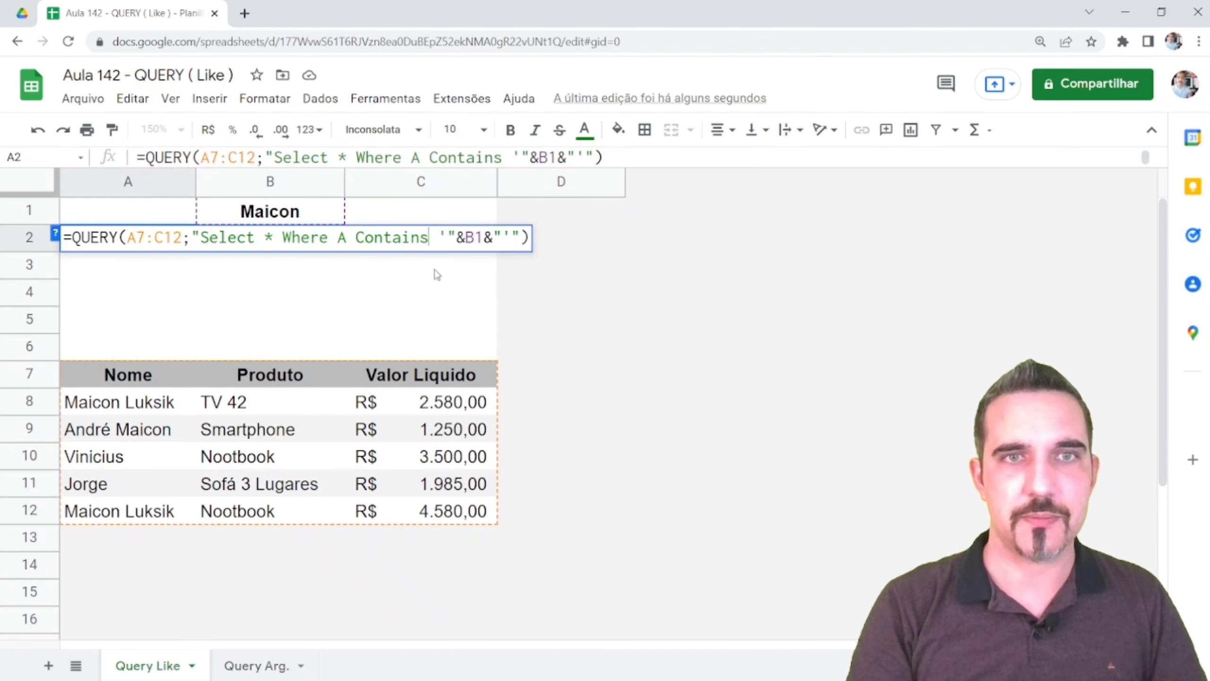
{"action": "key", "text": "Return"}
{"action": "left_click", "coordinate": [159, 240]}
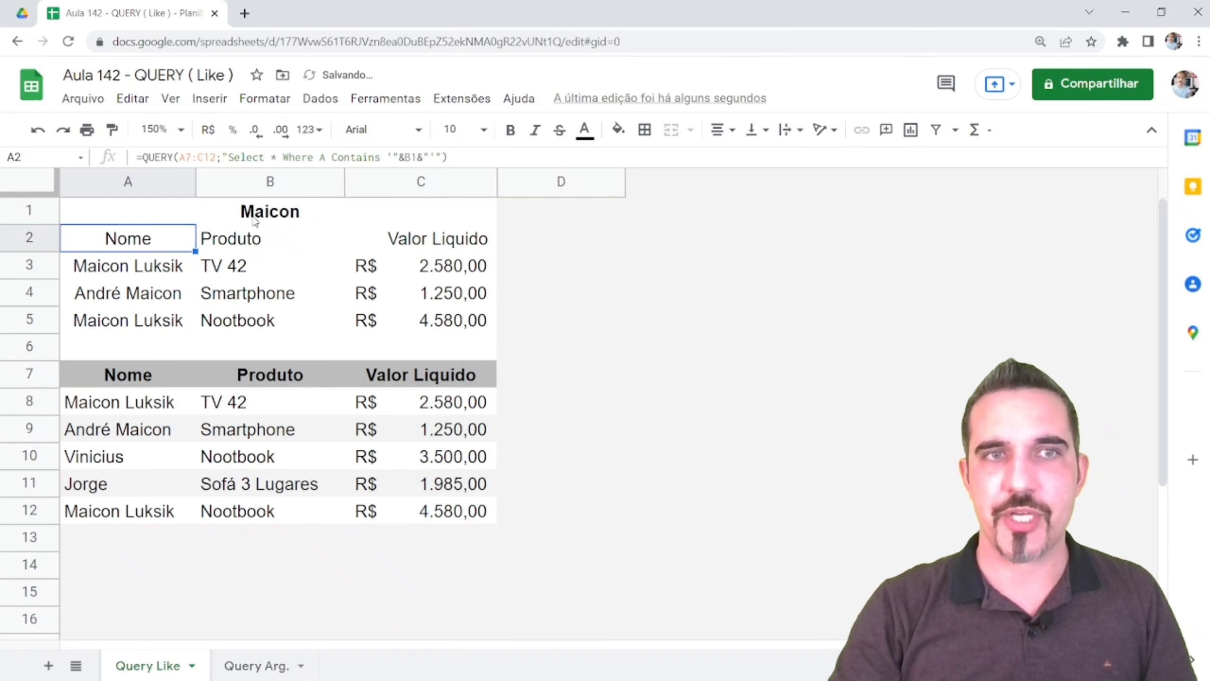
{"action": "left_click", "coordinate": [255, 218]}
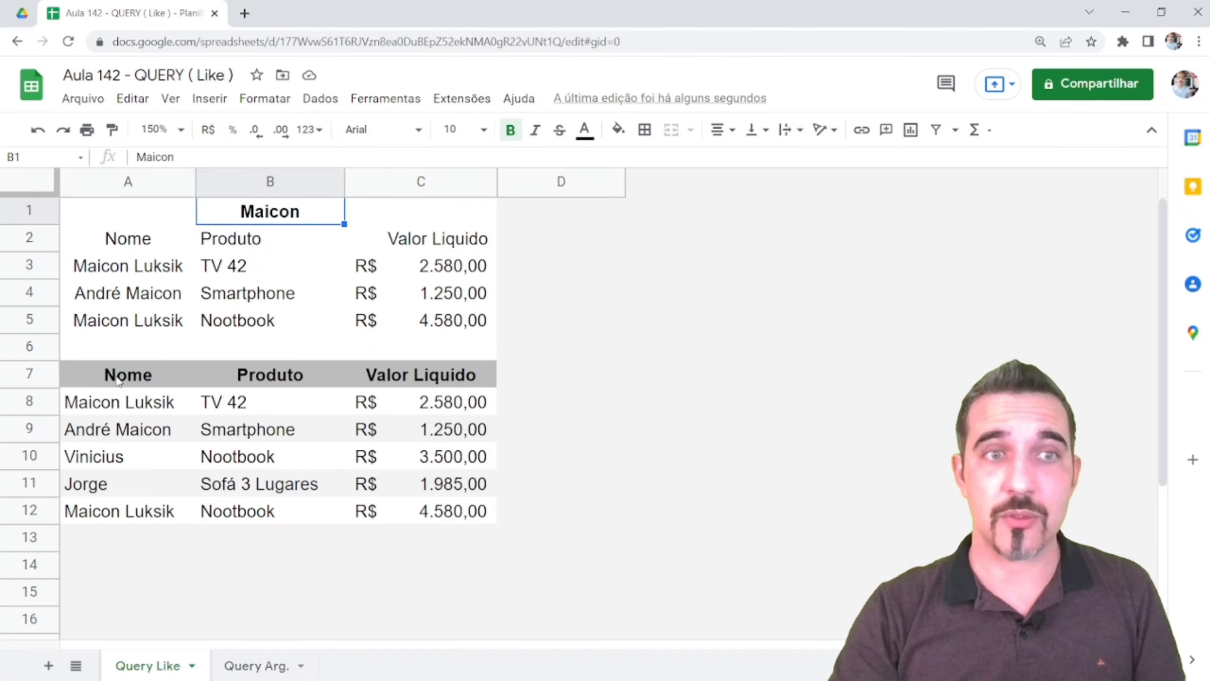
{"action": "left_click_drag", "start_coordinate": [142, 268], "coordinate": [152, 332]}
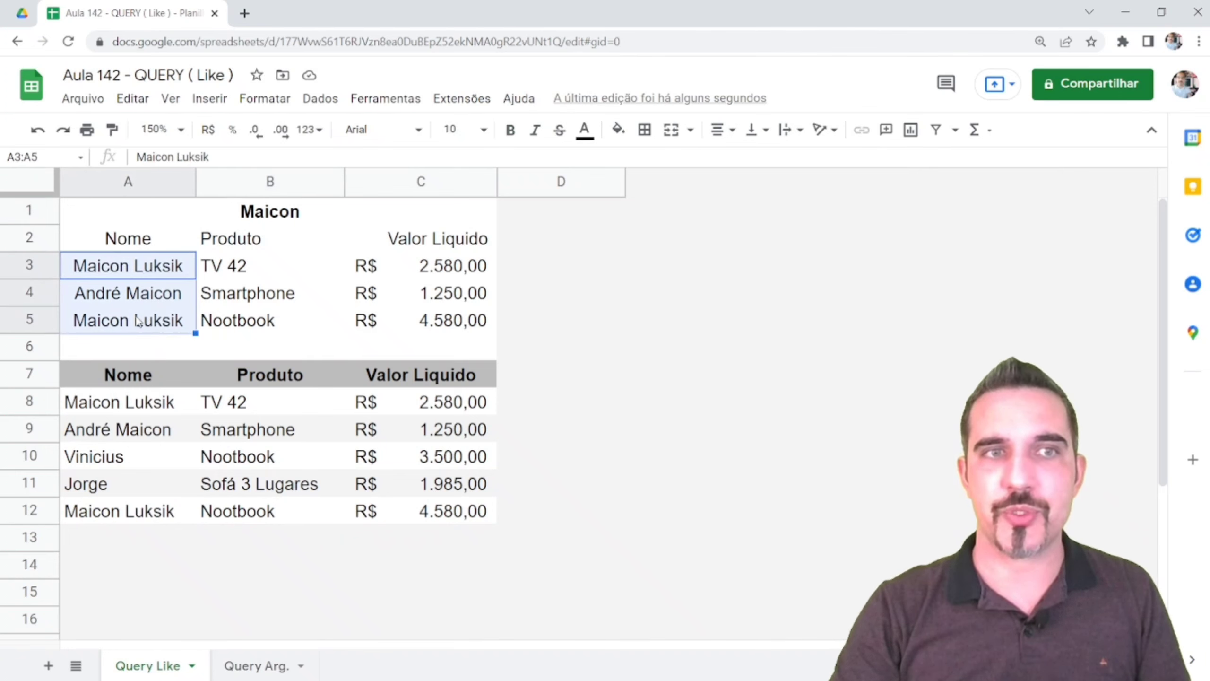
{"action": "left_click", "coordinate": [131, 512]}
{"action": "key", "text": "F2"}
{"action": "left_click_drag", "start_coordinate": [175, 512], "coordinate": [126, 510]}
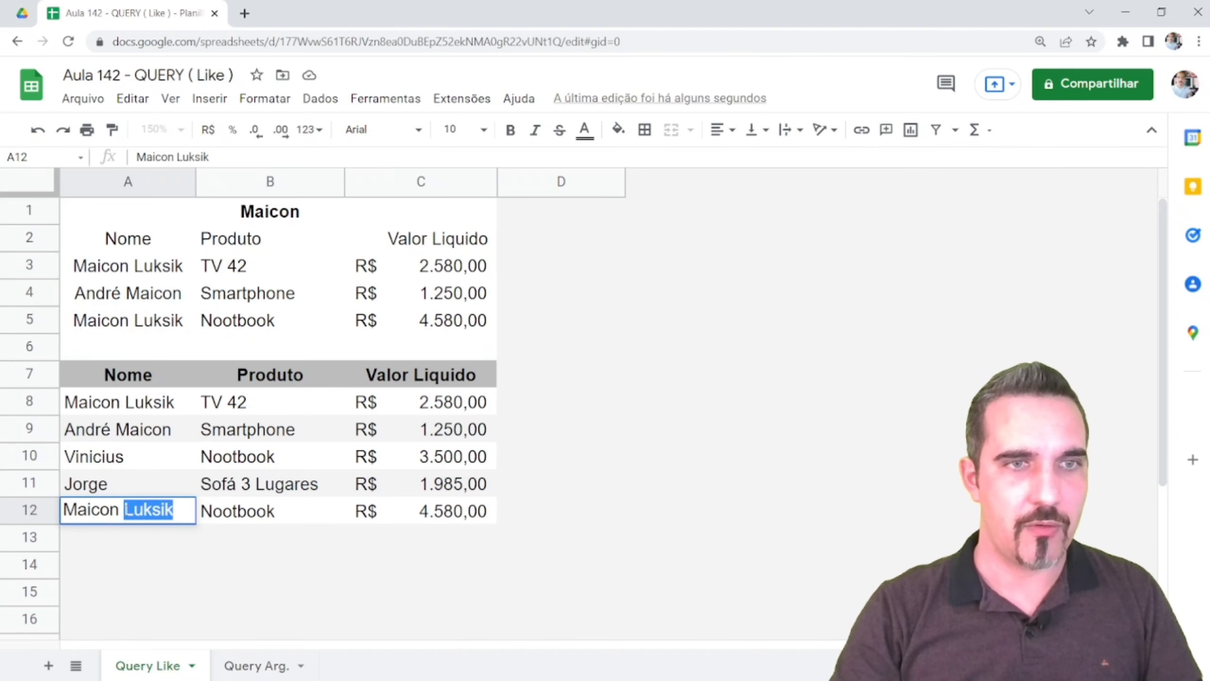
{"action": "type", "text": "André"}
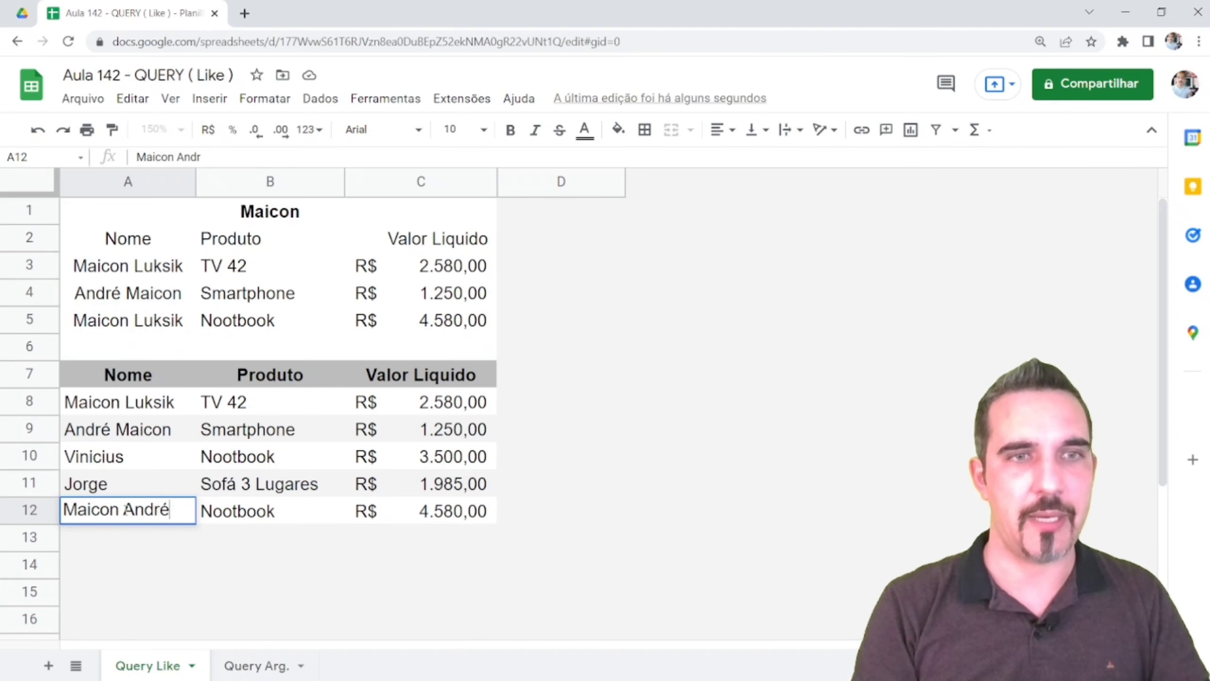
{"action": "key", "text": "Return"}
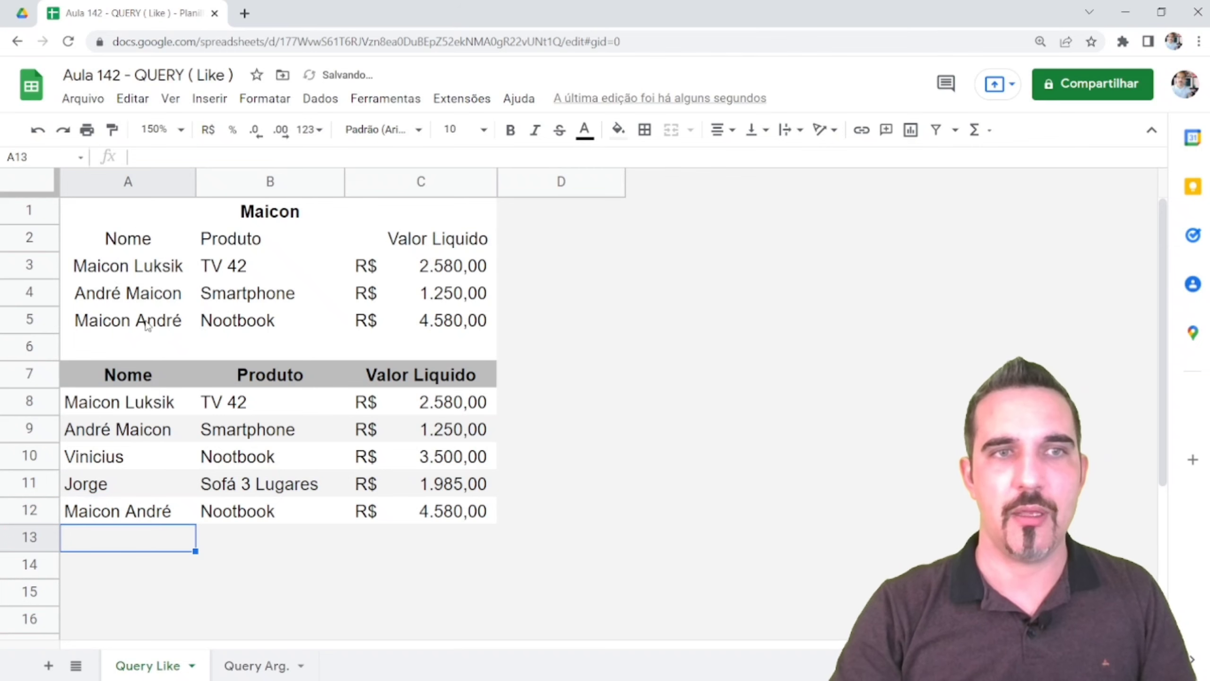
Review the updated Contains results in A3:A5 against B1 and the A2 formula
{"action": "left_click", "coordinate": [145, 318]}
{"action": "left_click", "coordinate": [281, 214]}
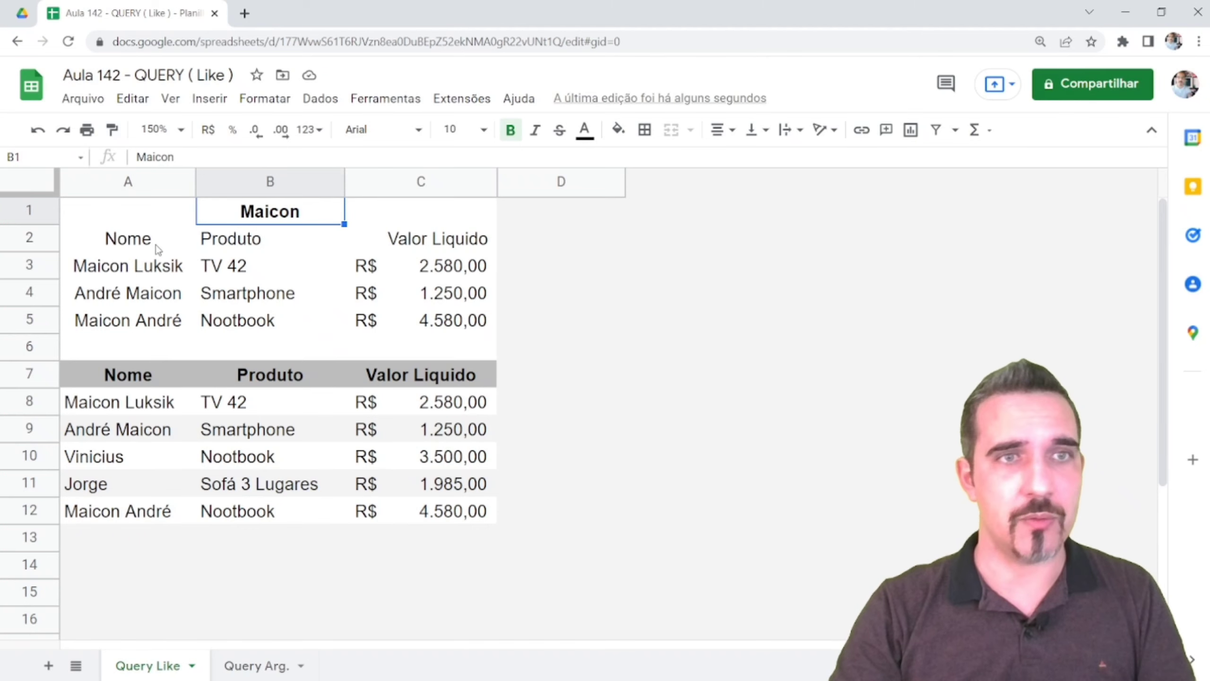
{"action": "left_click", "coordinate": [141, 242]}
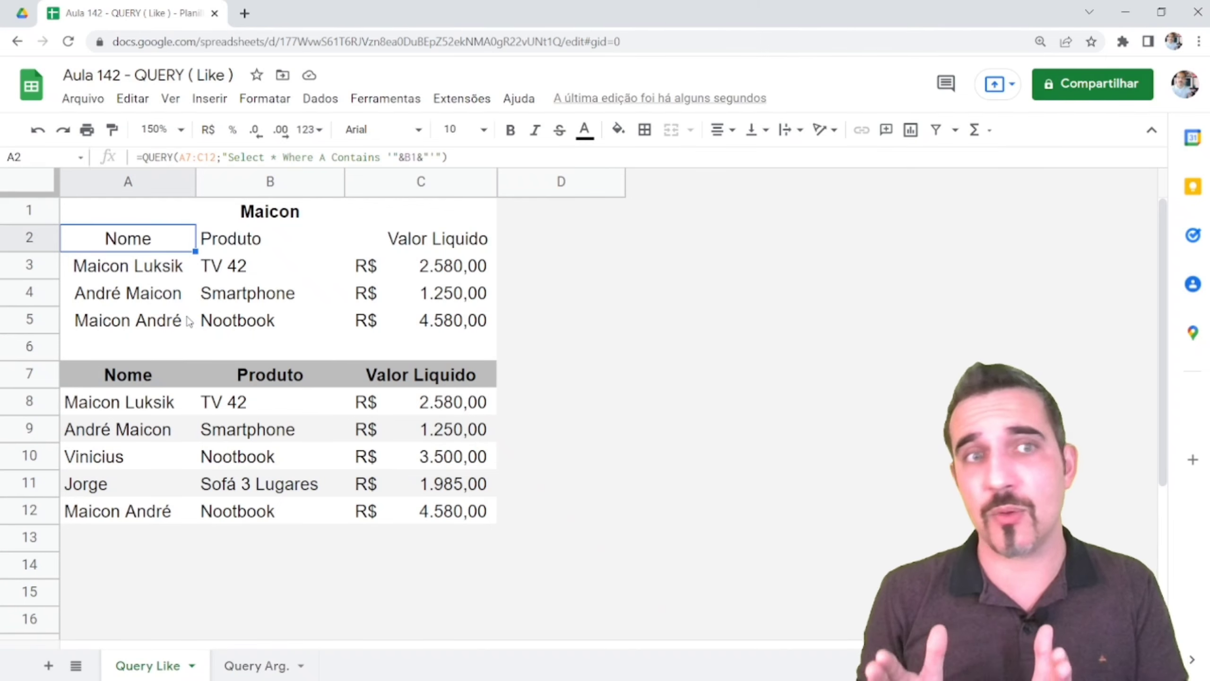
{"action": "left_click", "coordinate": [39, 266]}
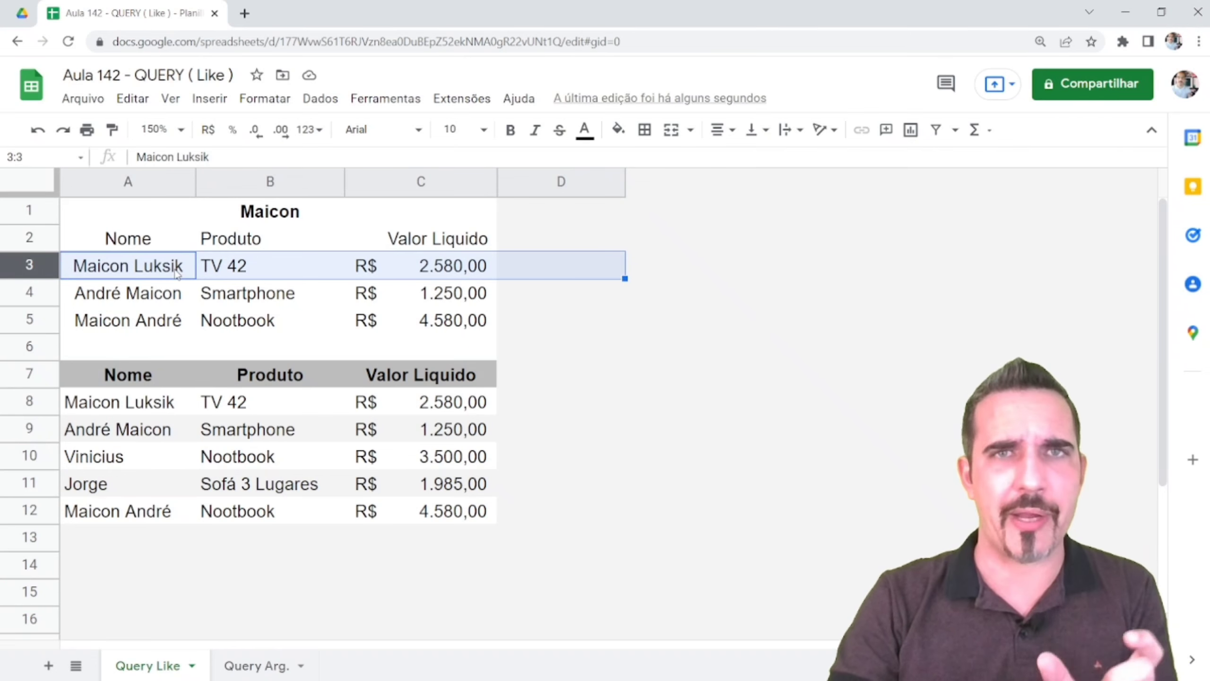
{"action": "left_click", "coordinate": [139, 246]}
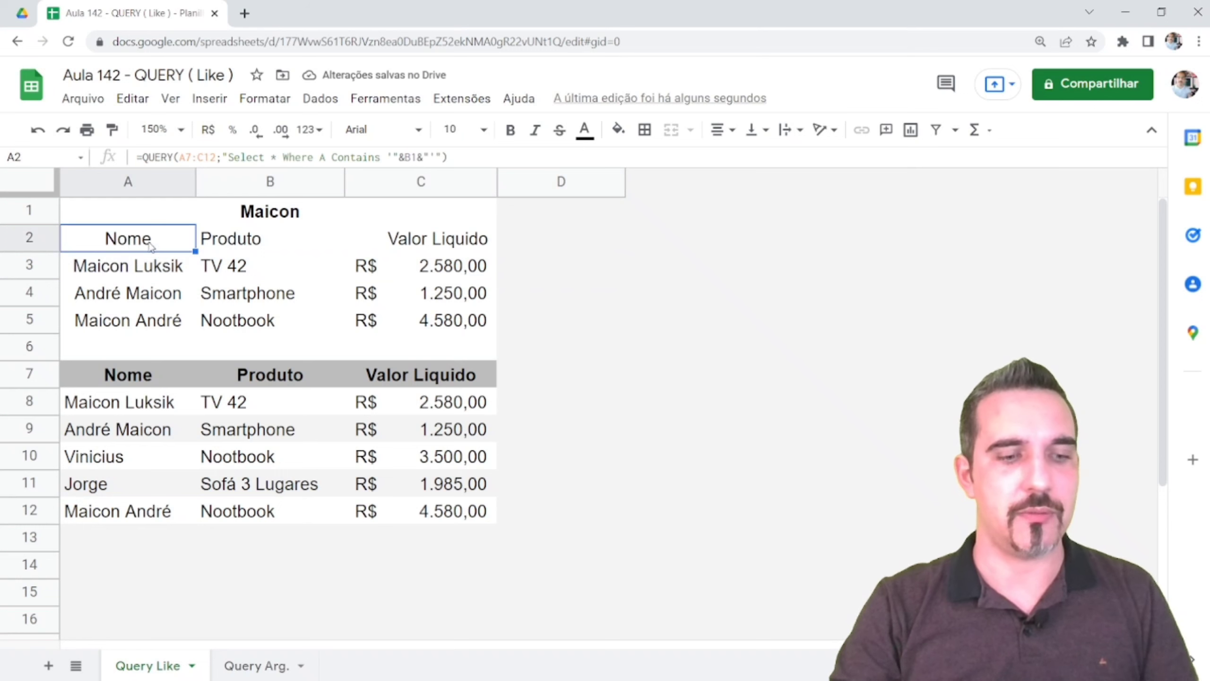
Replace Contains with Like in the A2 query formula
{"action": "double_click", "coordinate": [149, 247]}
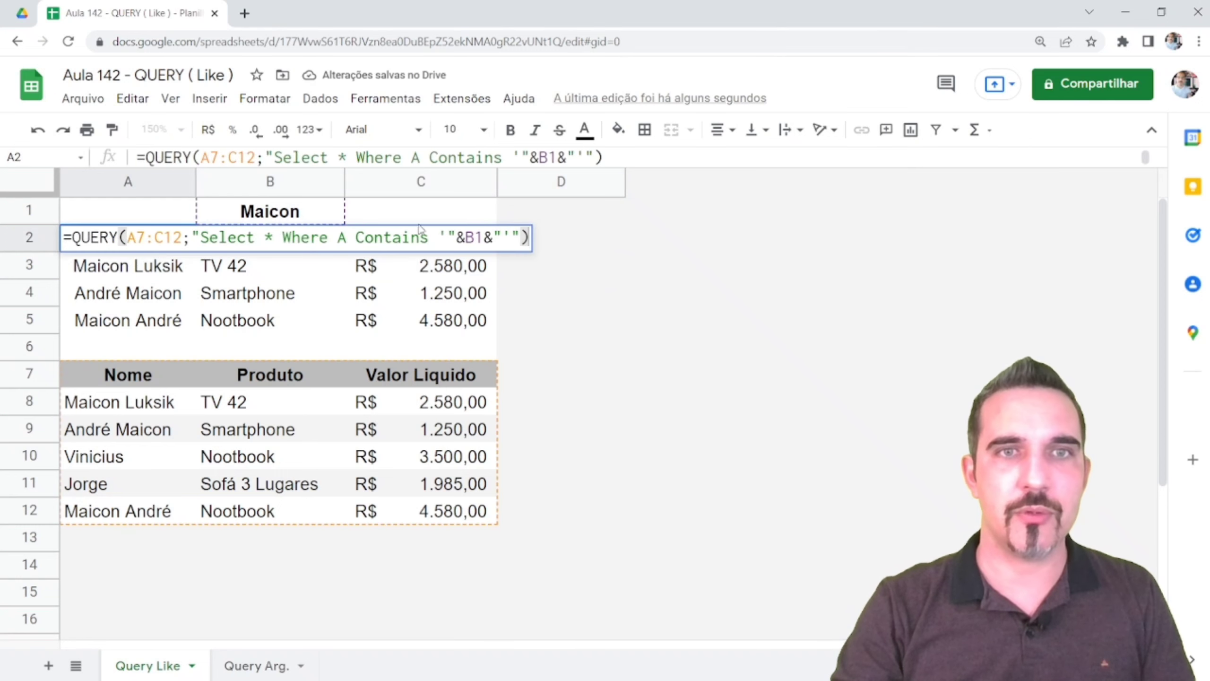
{"action": "left_click_drag", "start_coordinate": [433, 238], "coordinate": [356, 237]}
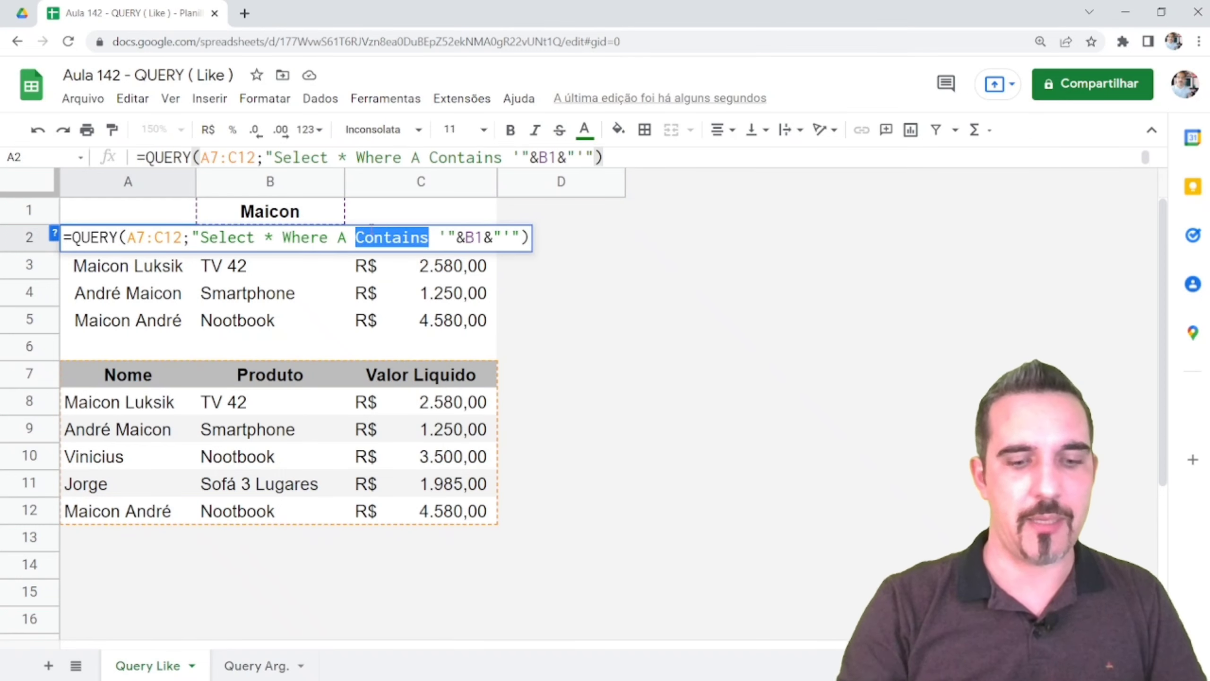
{"action": "type", "text": "Like"}
{"action": "key", "text": "Return"}
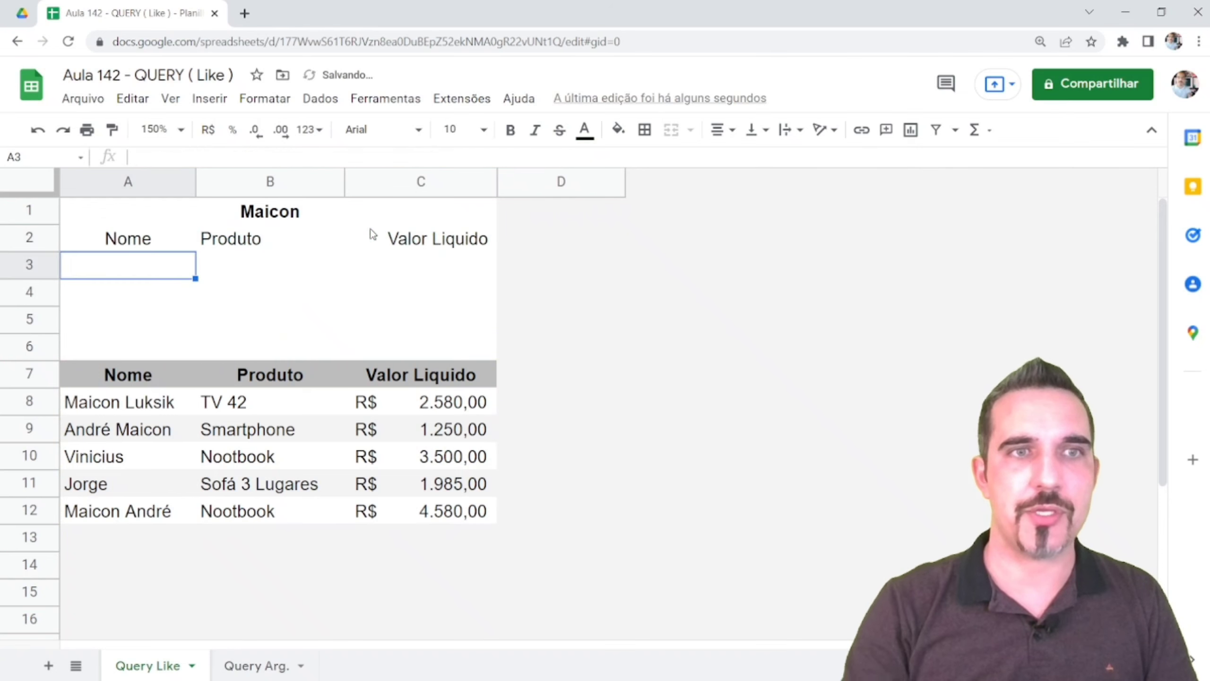
{"action": "left_click", "coordinate": [140, 243]}
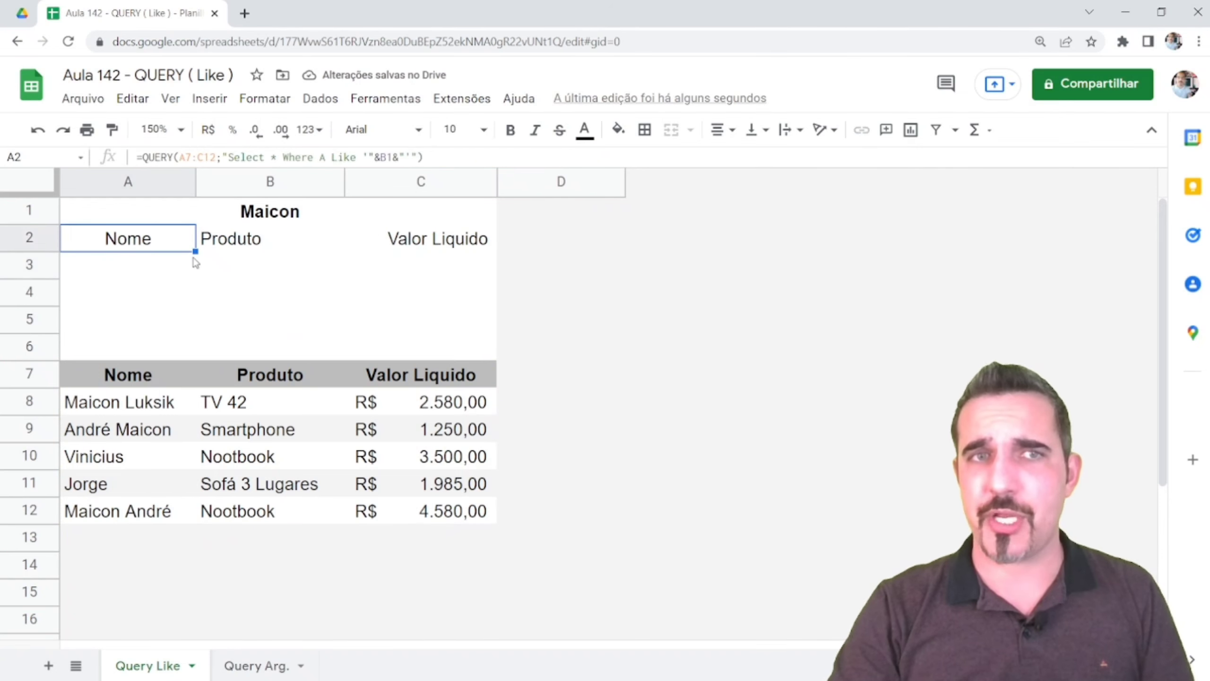
{"action": "left_click", "coordinate": [268, 215]}
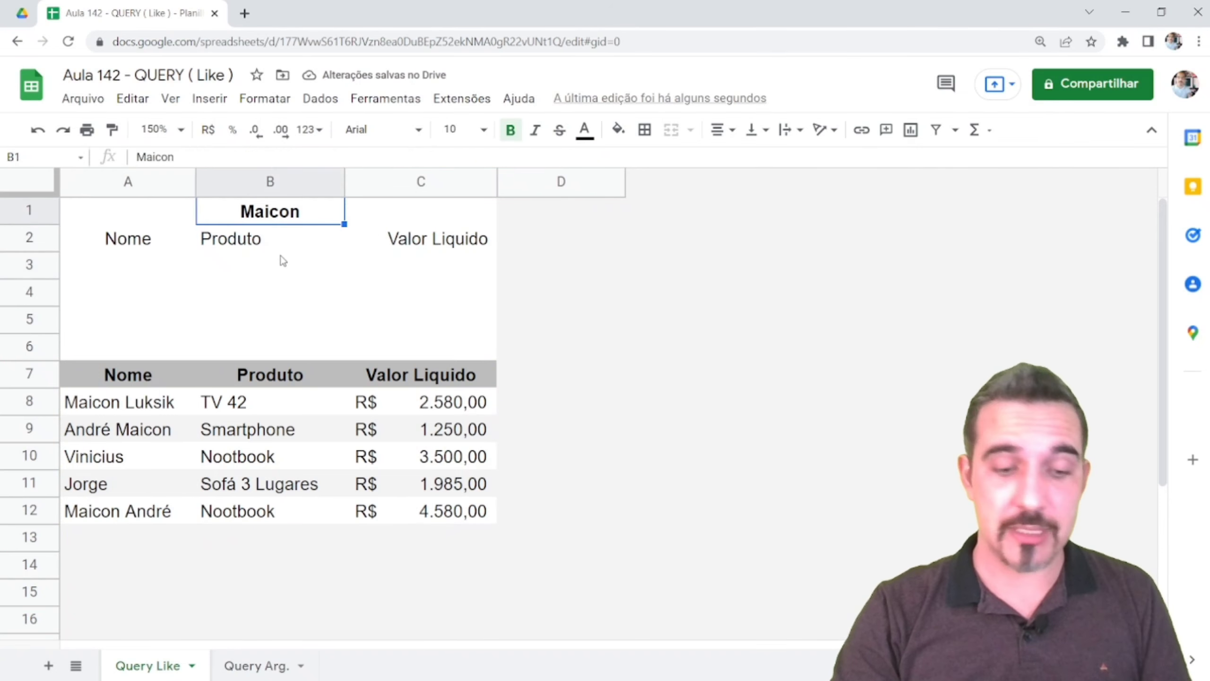
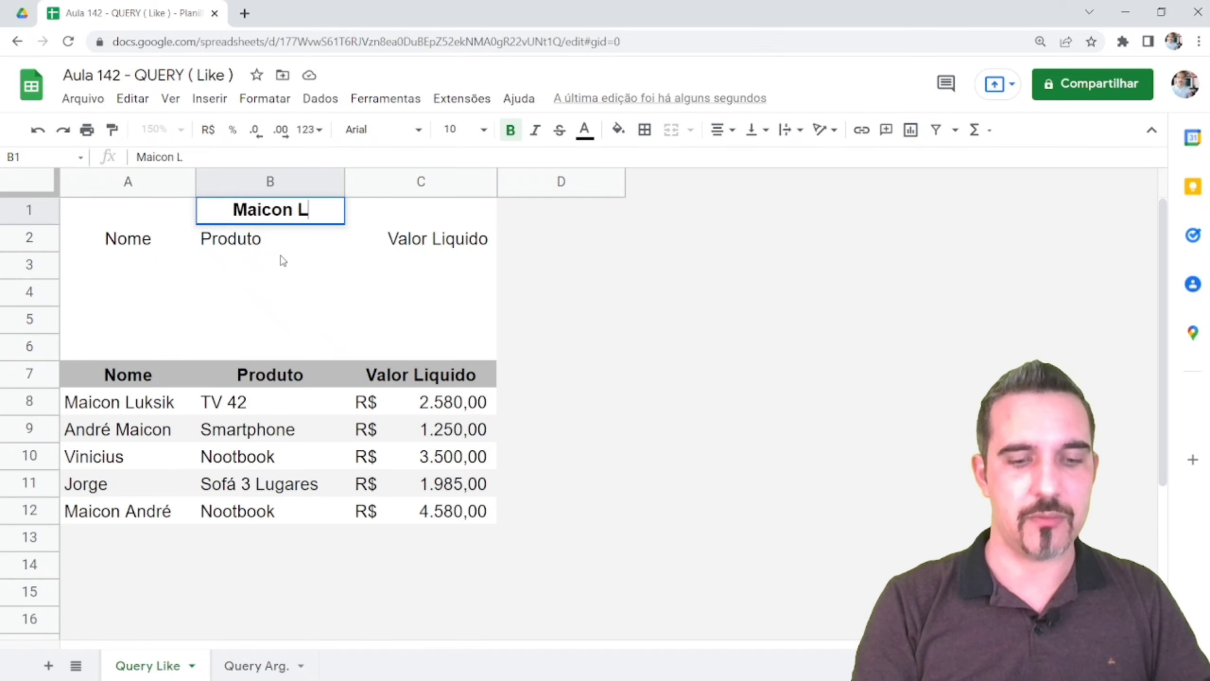
{"action": "key", "text": "Return"}
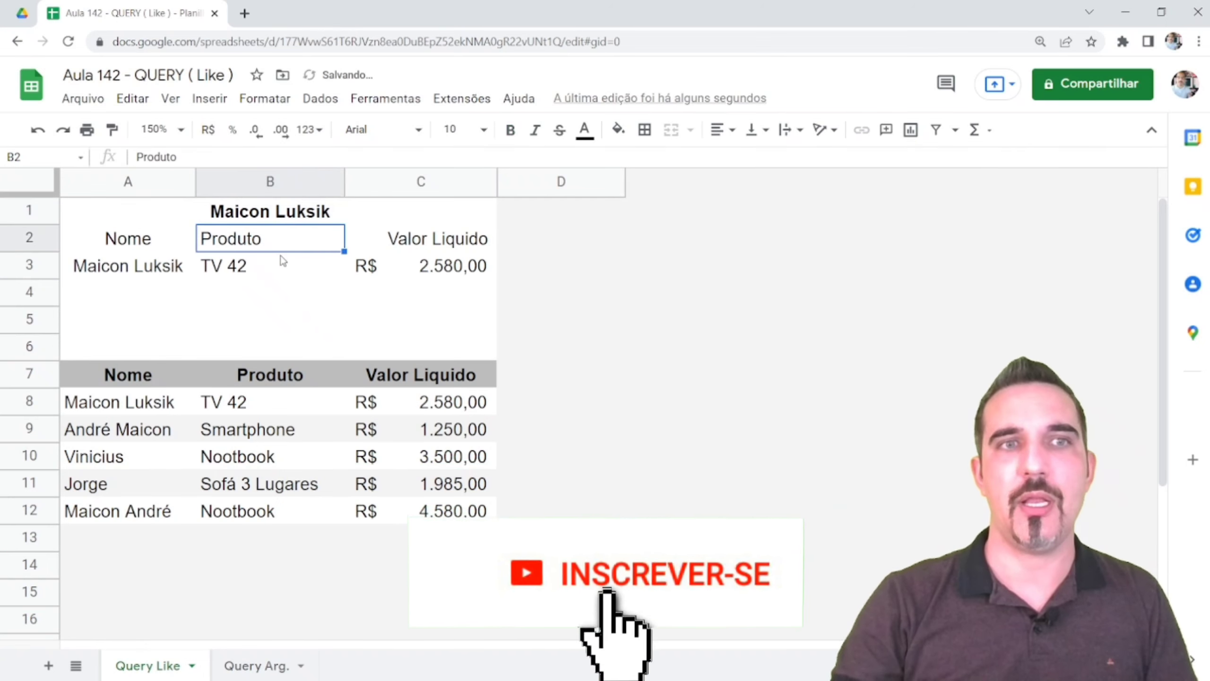
{"action": "left_click", "coordinate": [127, 267]}
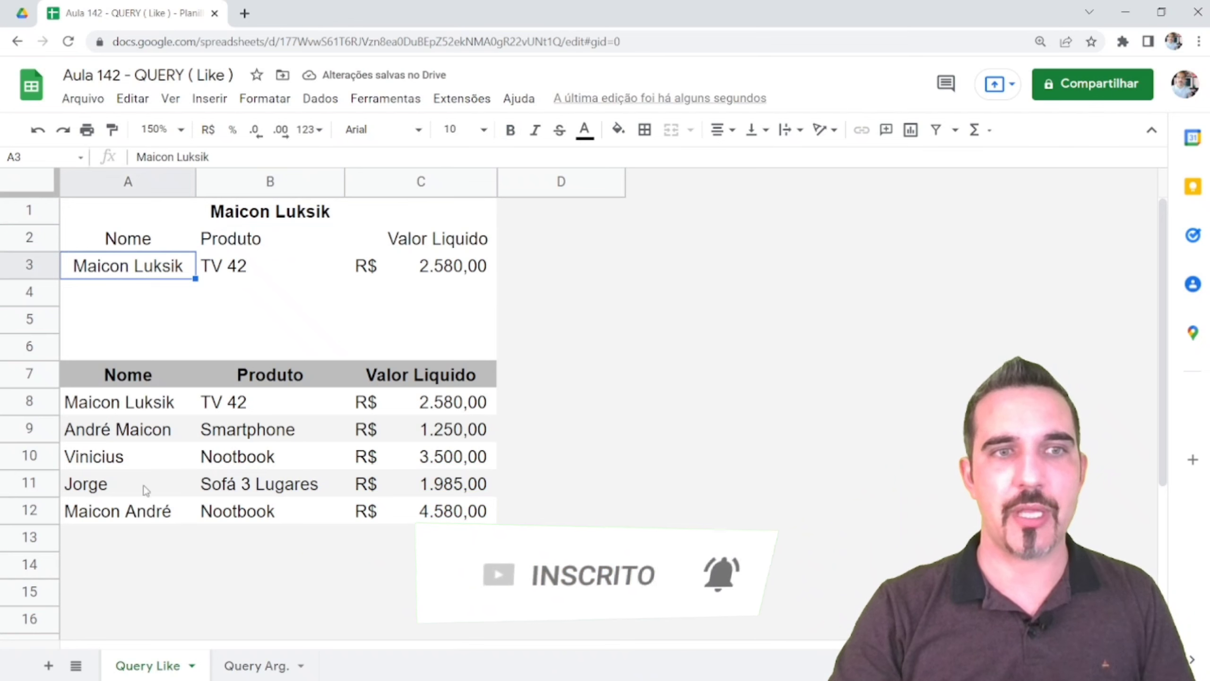
{"action": "left_click", "coordinate": [107, 429]}
{"action": "left_click", "coordinate": [96, 410]}
{"action": "left_click", "coordinate": [44, 414]}
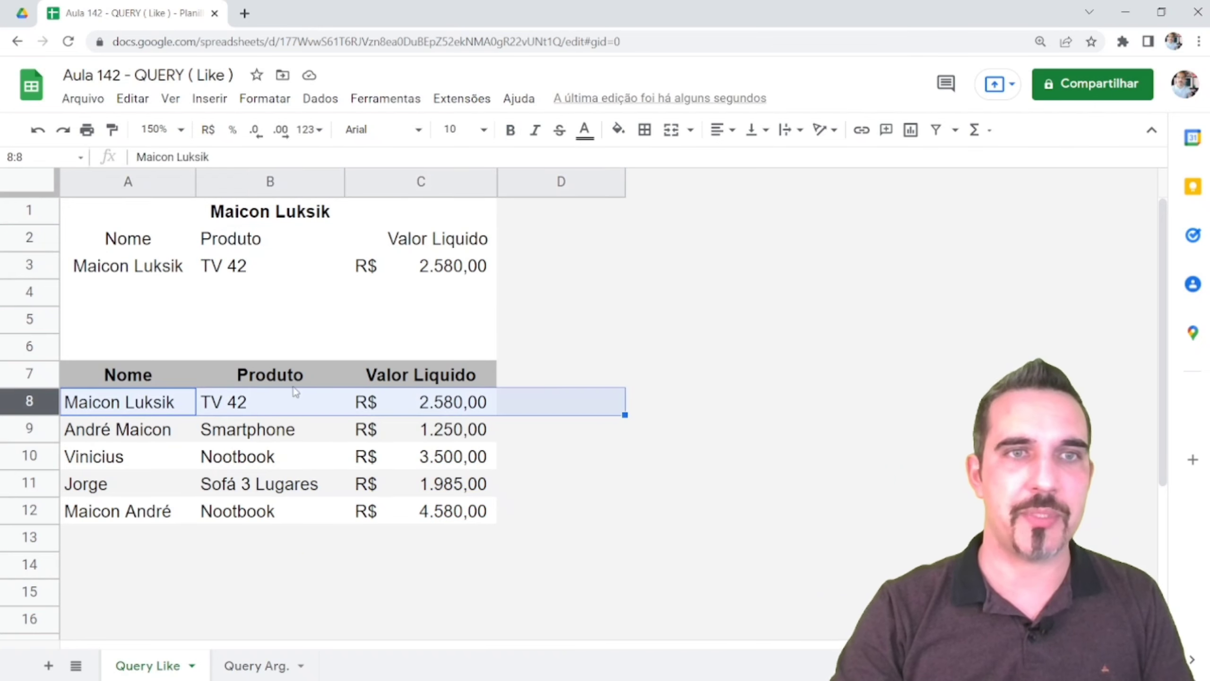
{"action": "left_click", "coordinate": [129, 244]}
{"action": "double_click", "coordinate": [129, 244]}
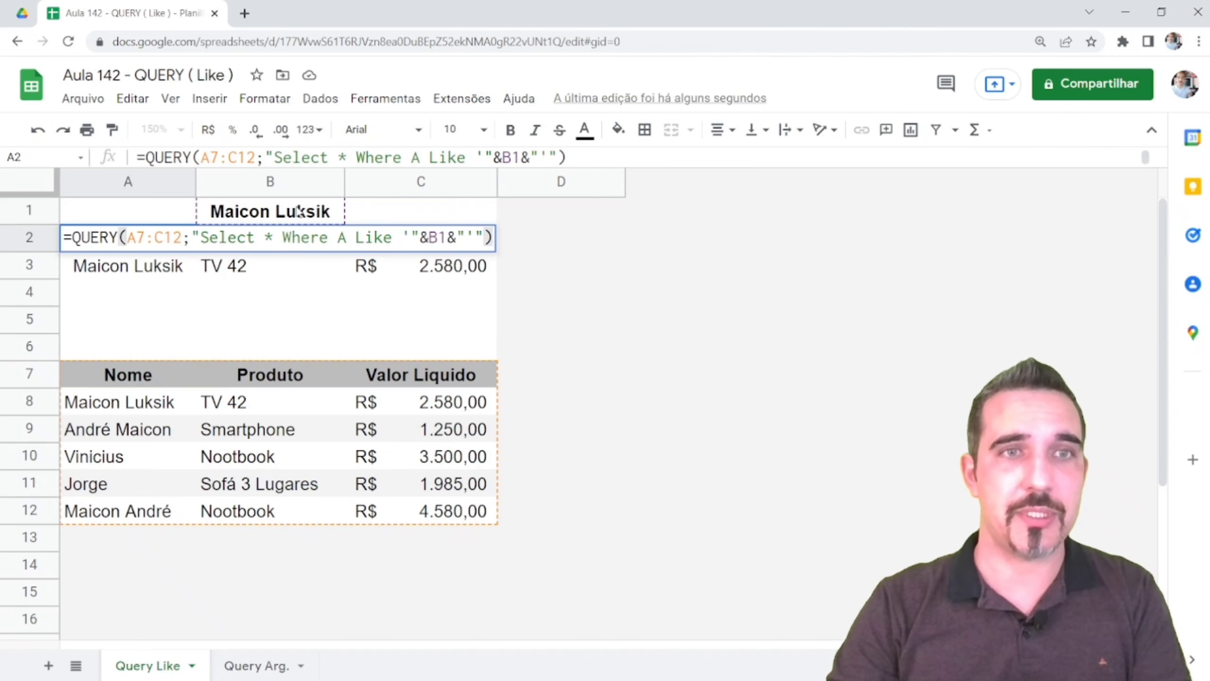
{"action": "key", "text": "Return"}
{"action": "left_click", "coordinate": [268, 216]}
{"action": "double_click", "coordinate": [269, 214]}
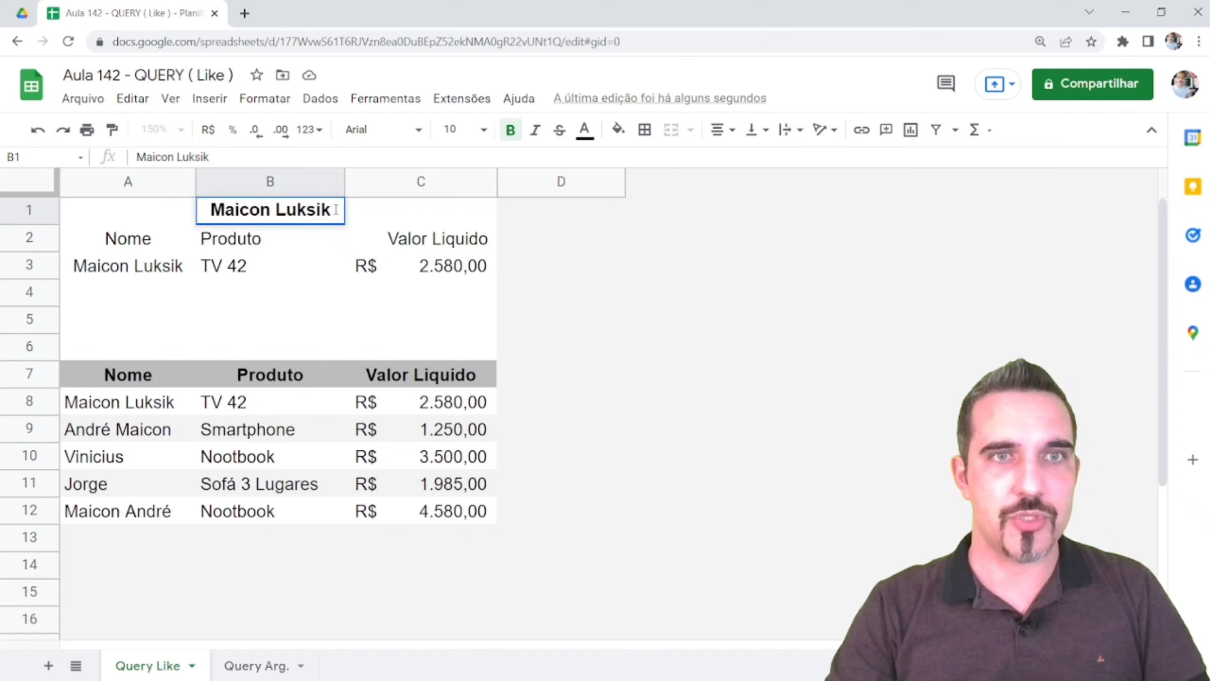
{"action": "left_click_drag", "start_coordinate": [336, 210], "coordinate": [270, 210]}
{"action": "key", "text": "BackSpace"}
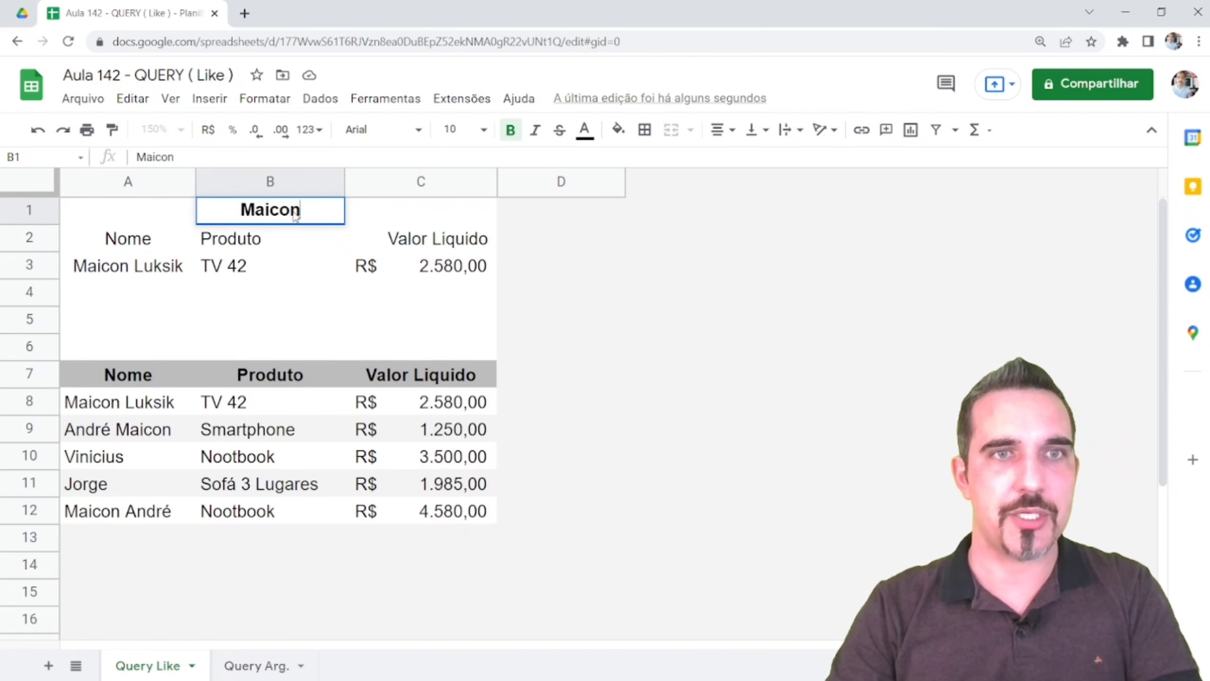
{"action": "key", "text": "Return"}
Insert a leading % before B1 in A2's Like pattern, then reselect the wildcard
{"action": "left_click", "coordinate": [126, 244]}
{"action": "key", "text": "F2"}
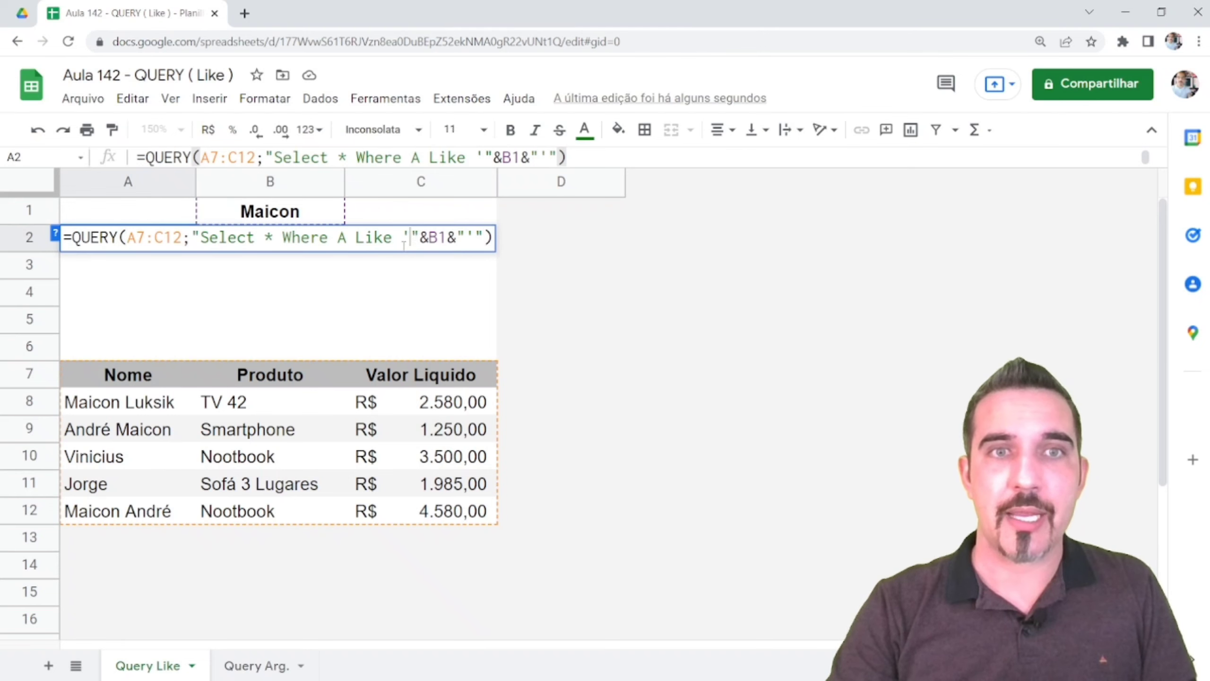
{"action": "left_click_drag", "start_coordinate": [403, 237], "coordinate": [474, 237]}
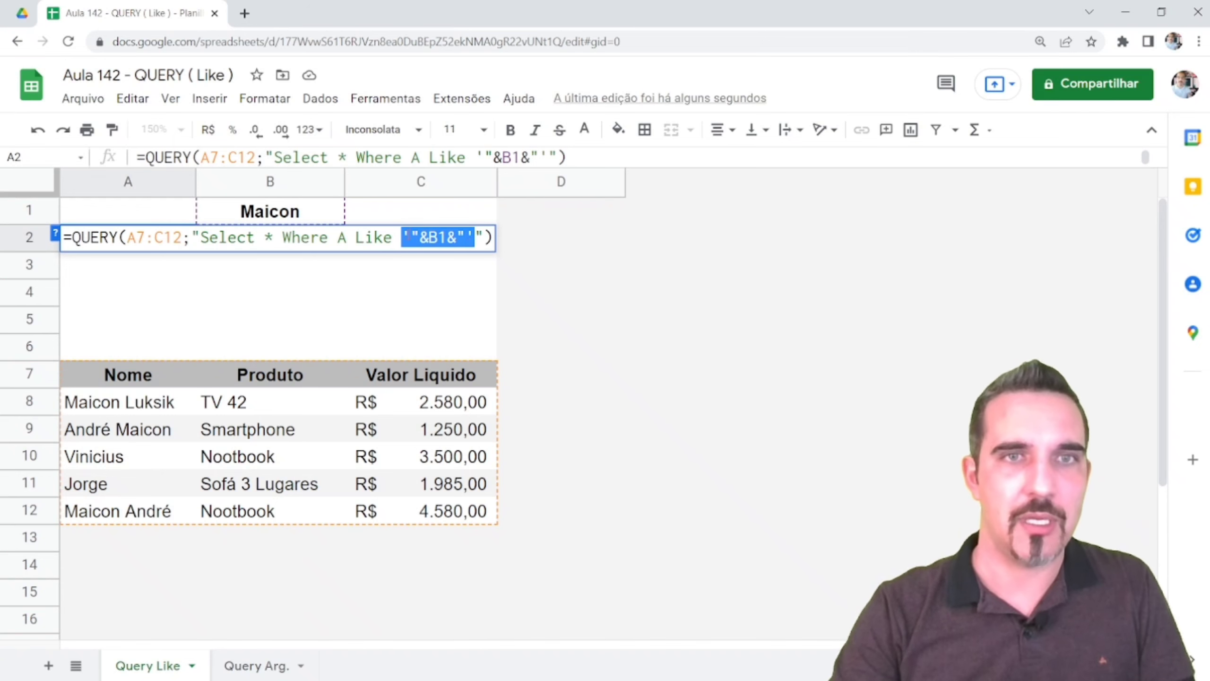
{"action": "left_click", "coordinate": [409, 238]}
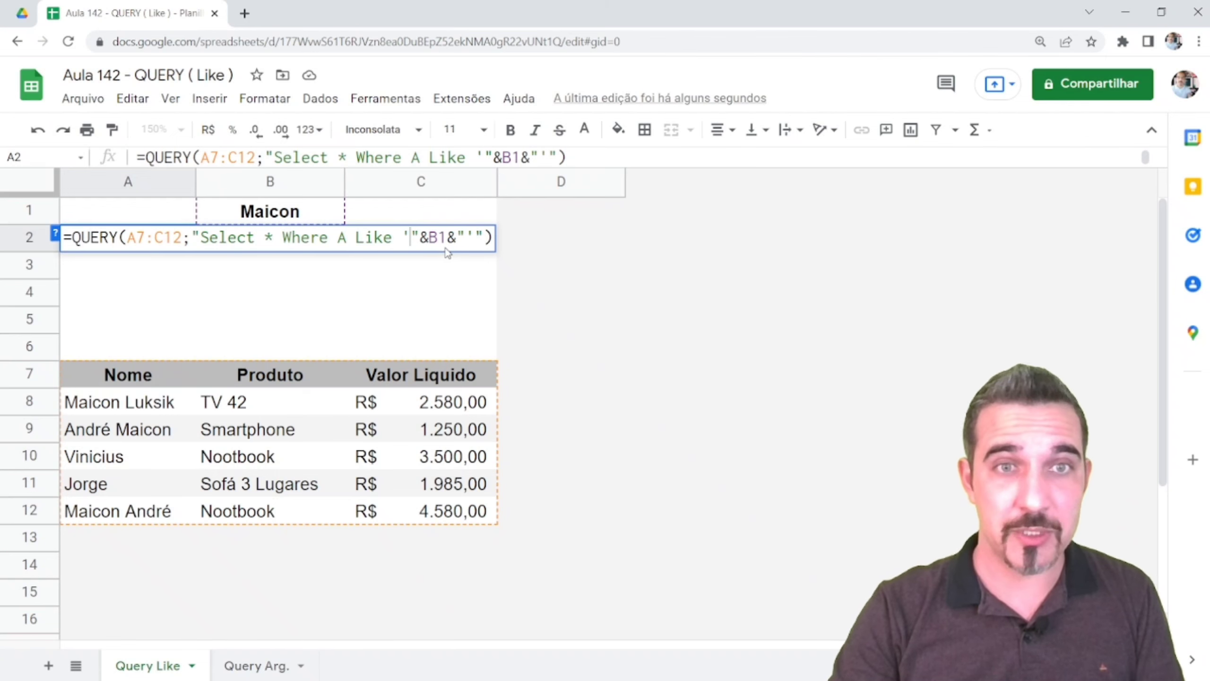
{"action": "type", "text": "%"}
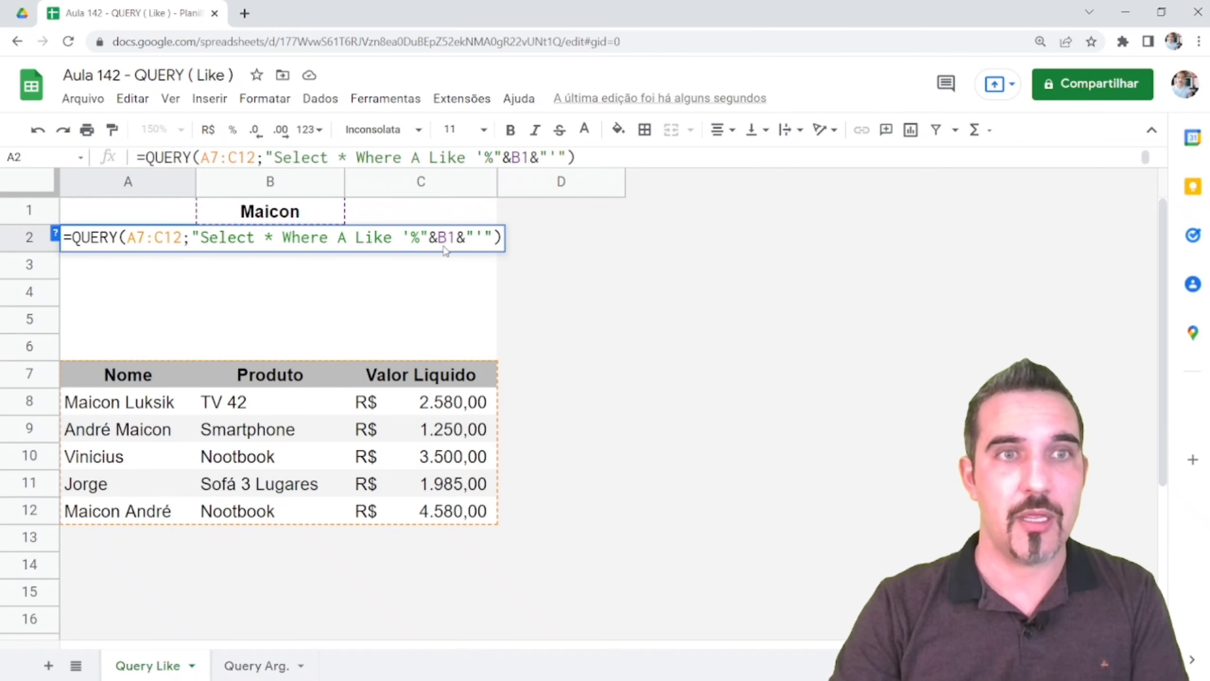
{"action": "key", "text": "Return"}
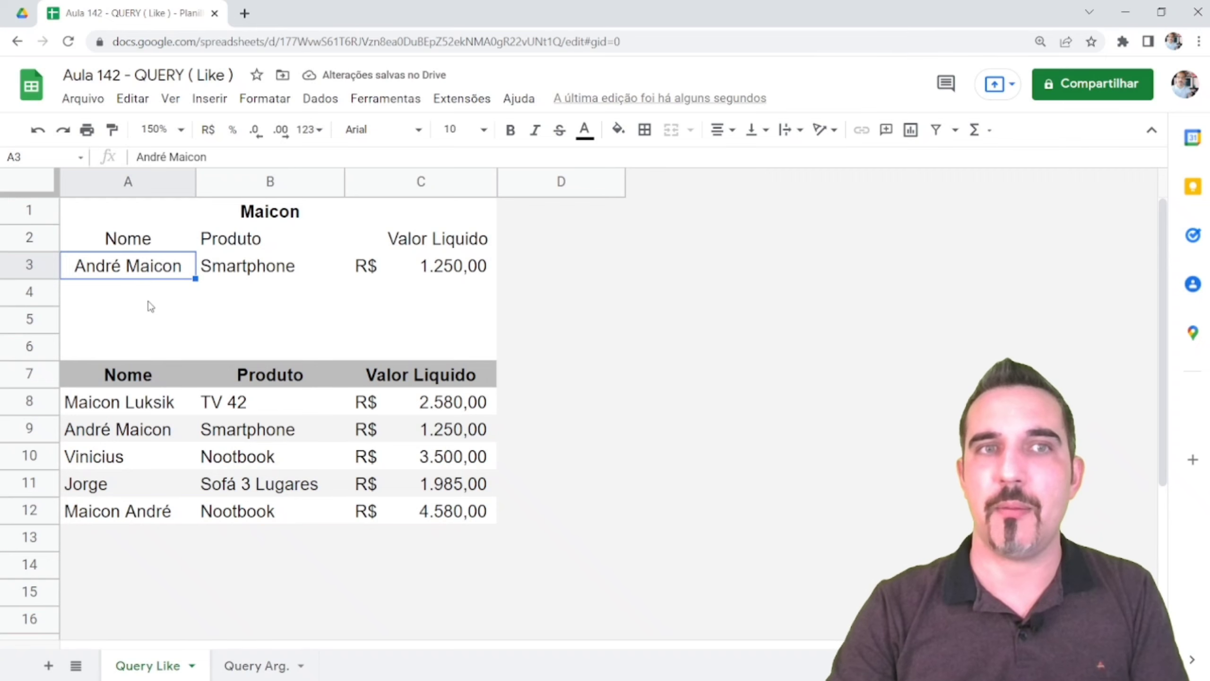
{"action": "left_click", "coordinate": [269, 211]}
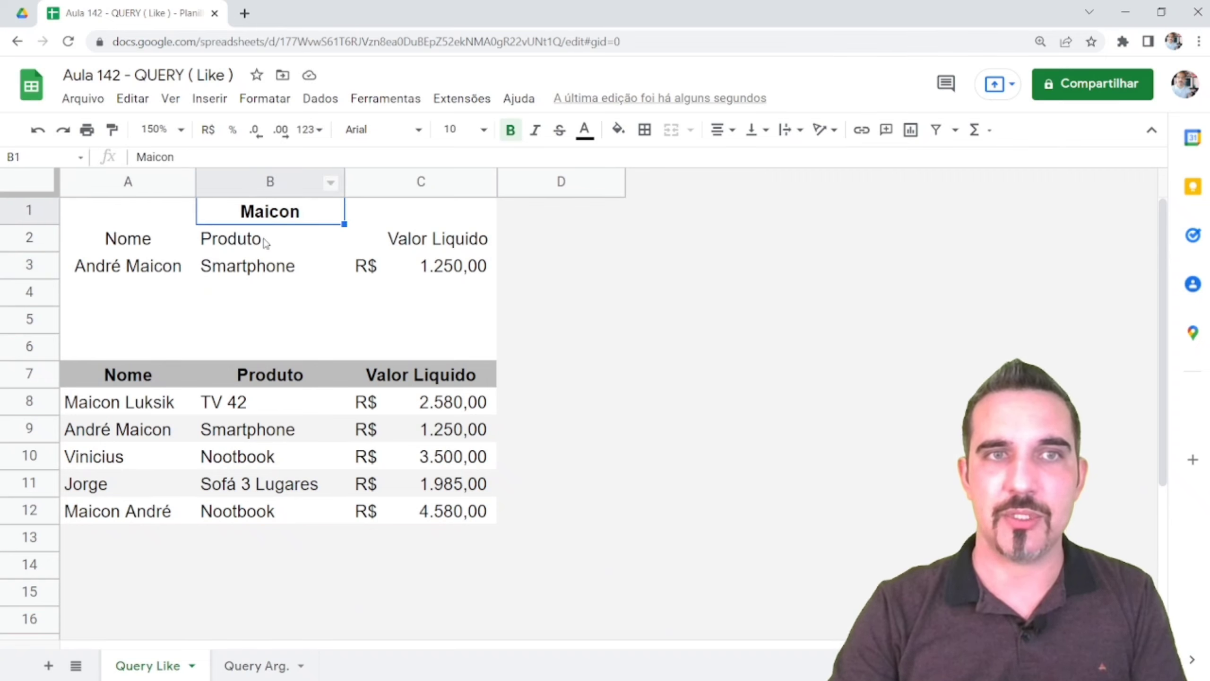
{"action": "left_click", "coordinate": [132, 250]}
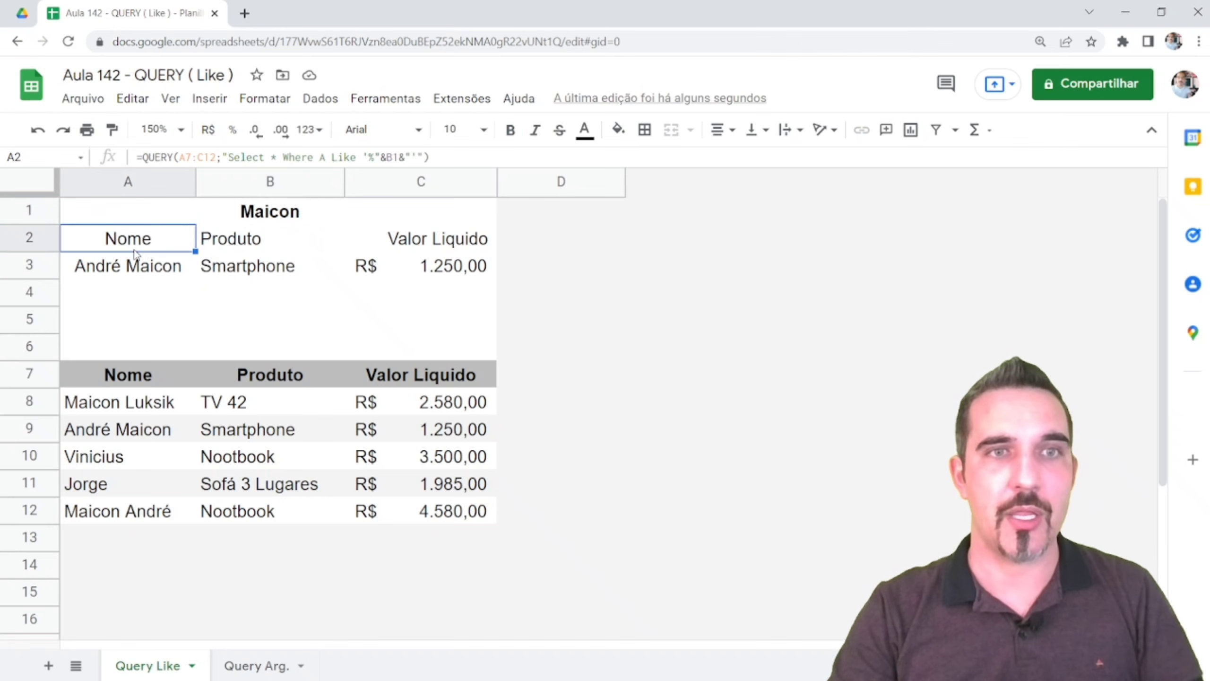
{"action": "double_click", "coordinate": [133, 252]}
{"action": "double_click", "coordinate": [421, 238]}
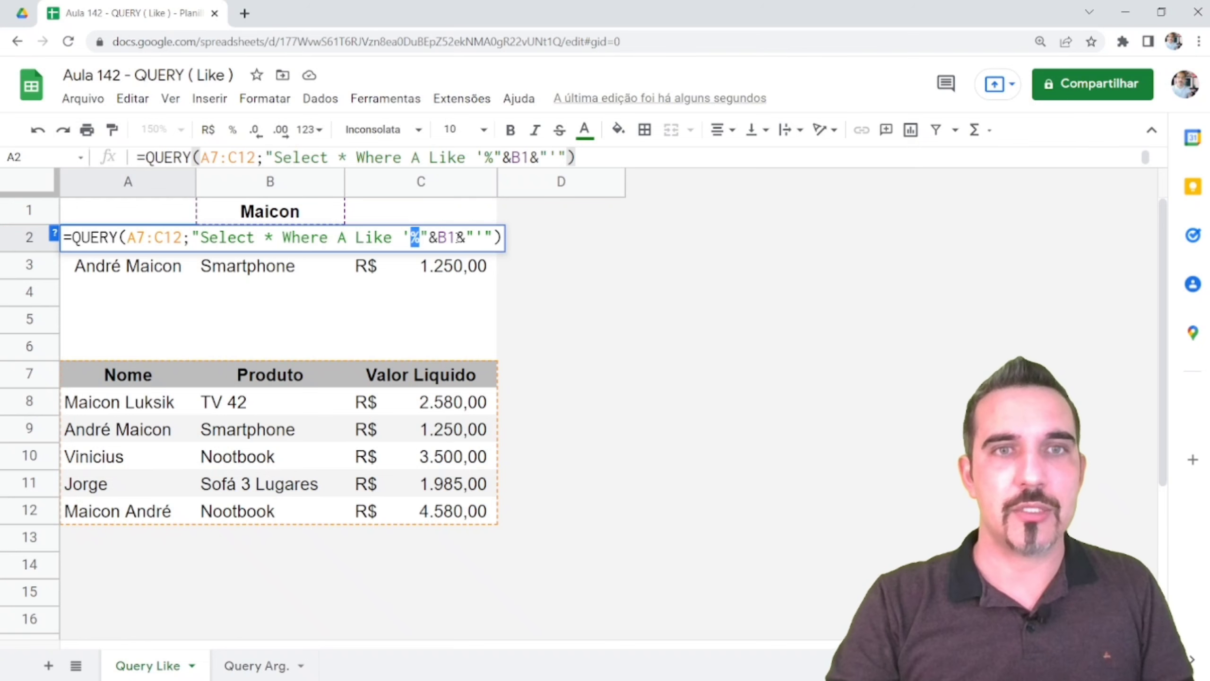
Remove the leading % and add a trailing % after B1 in A2's Like pattern
{"action": "key", "text": "Delete"}
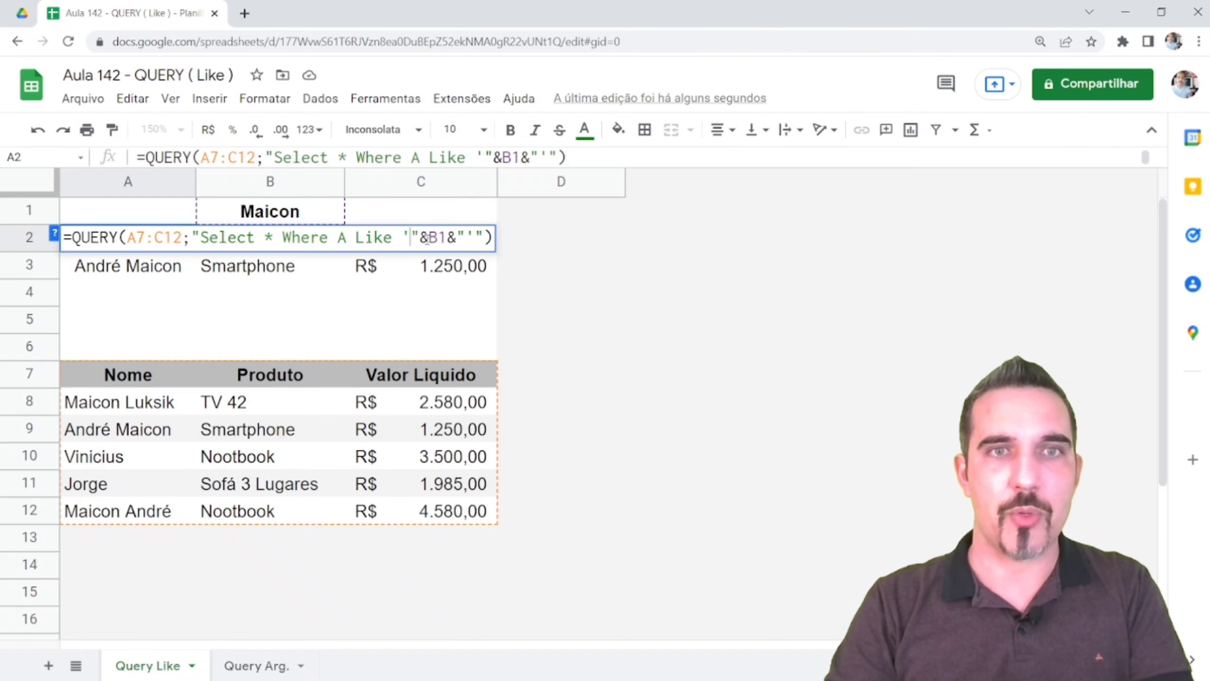
{"action": "left_click", "coordinate": [467, 235]}
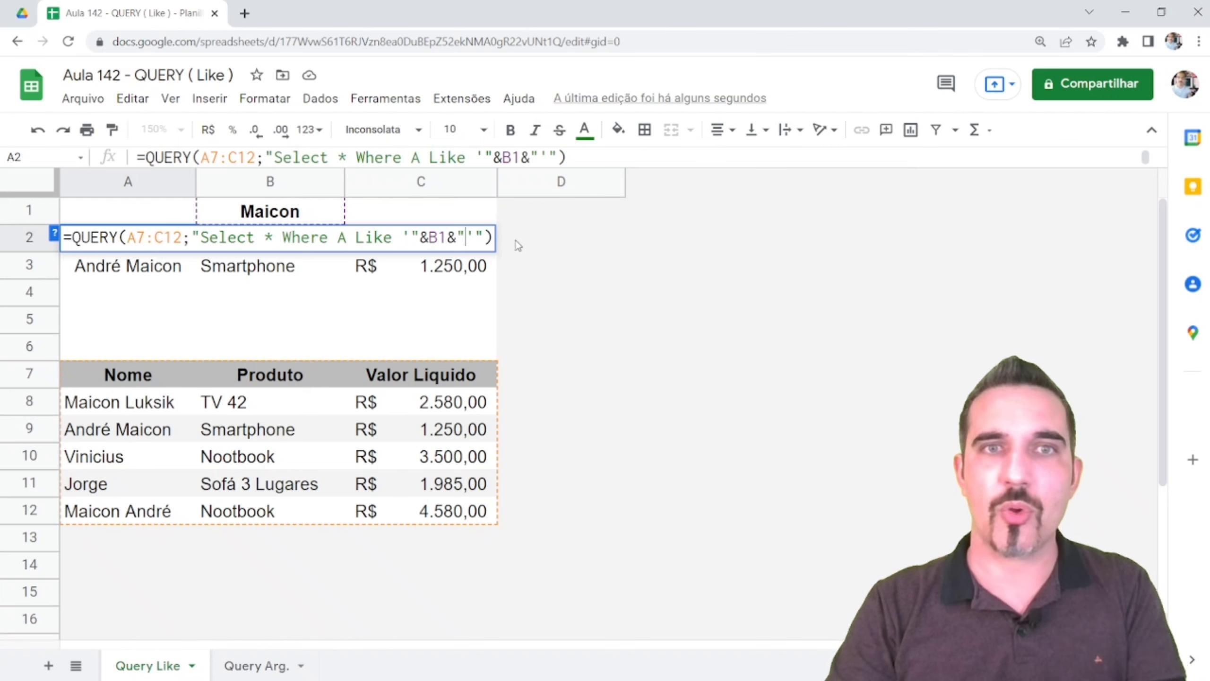
{"action": "key", "text": "shift+Left"}
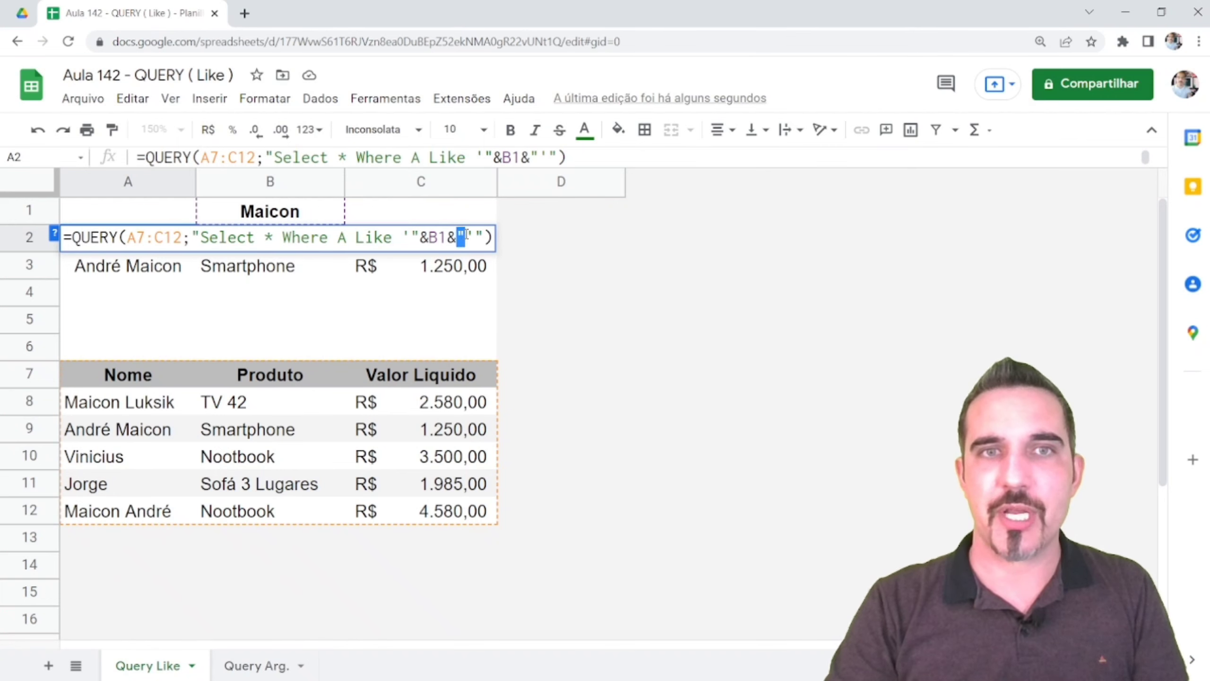
{"action": "left_click_drag", "start_coordinate": [471, 234], "coordinate": [482, 236]}
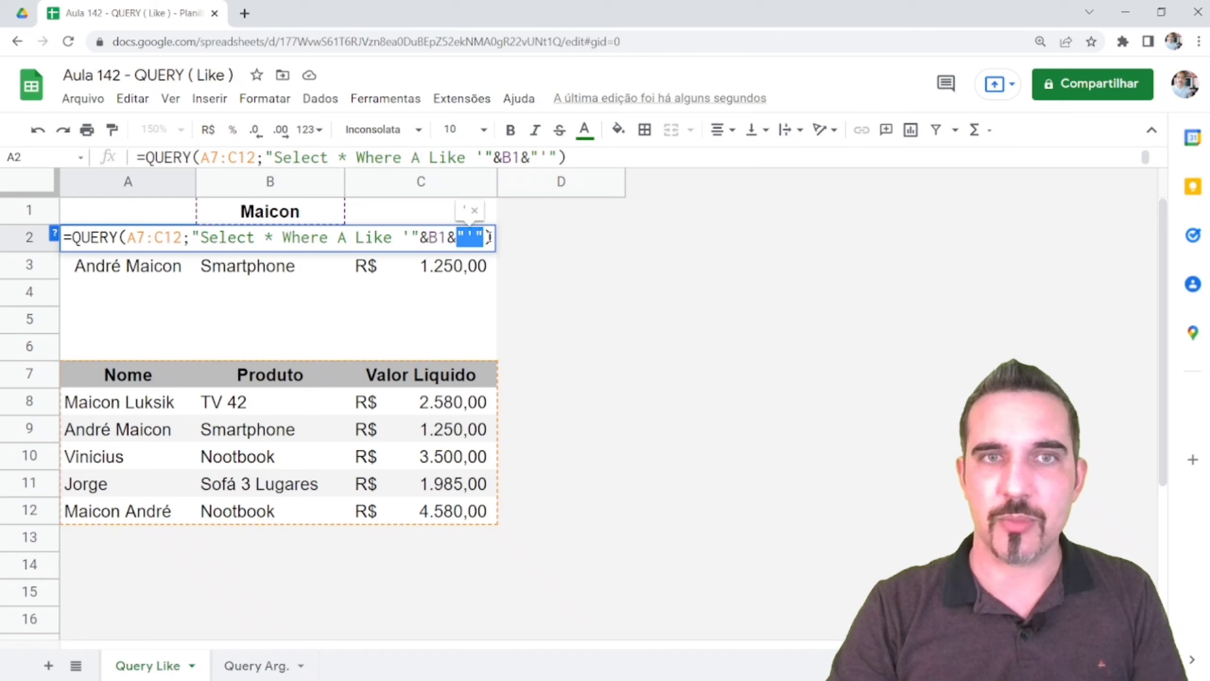
{"action": "left_click", "coordinate": [489, 237]}
{"action": "key", "text": "shift+Left"}
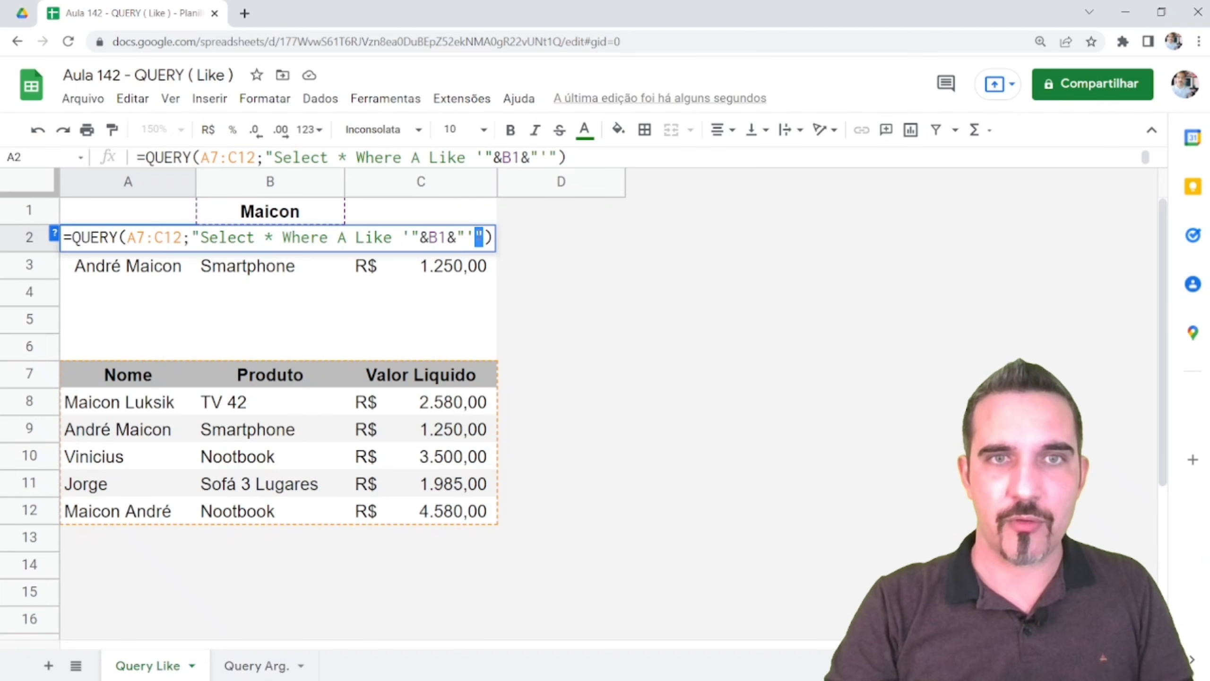
{"action": "key", "text": "Left"}
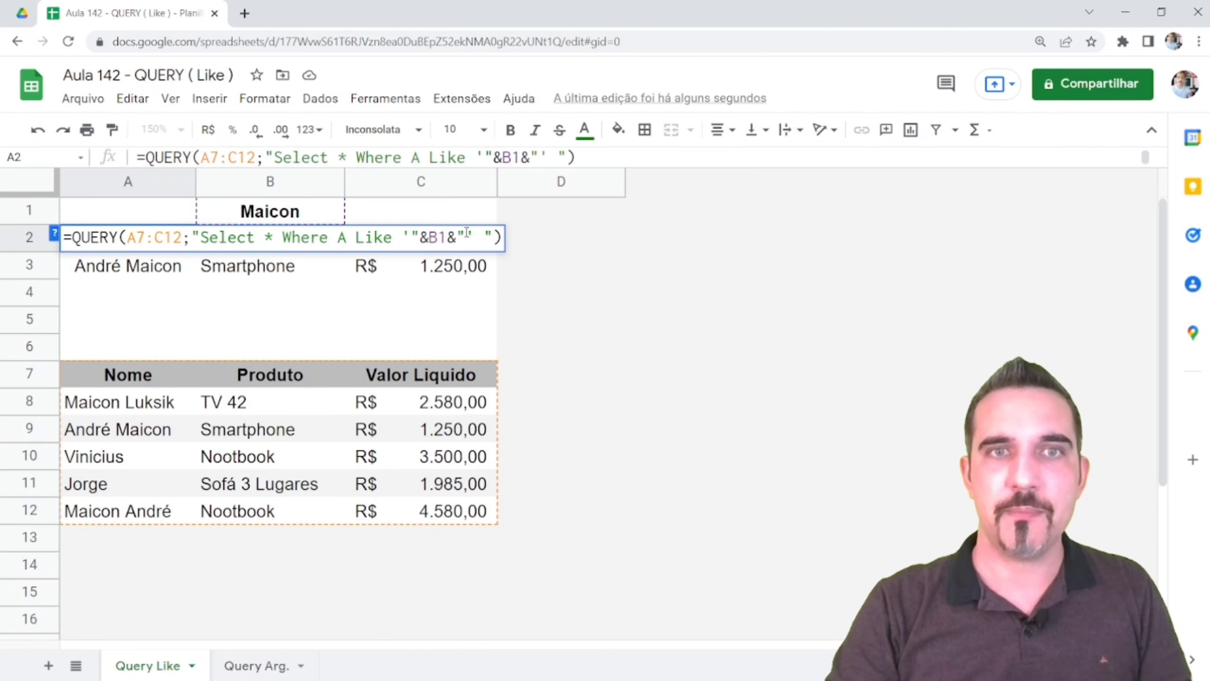
{"action": "left_click_drag", "start_coordinate": [474, 236], "coordinate": [457, 237]}
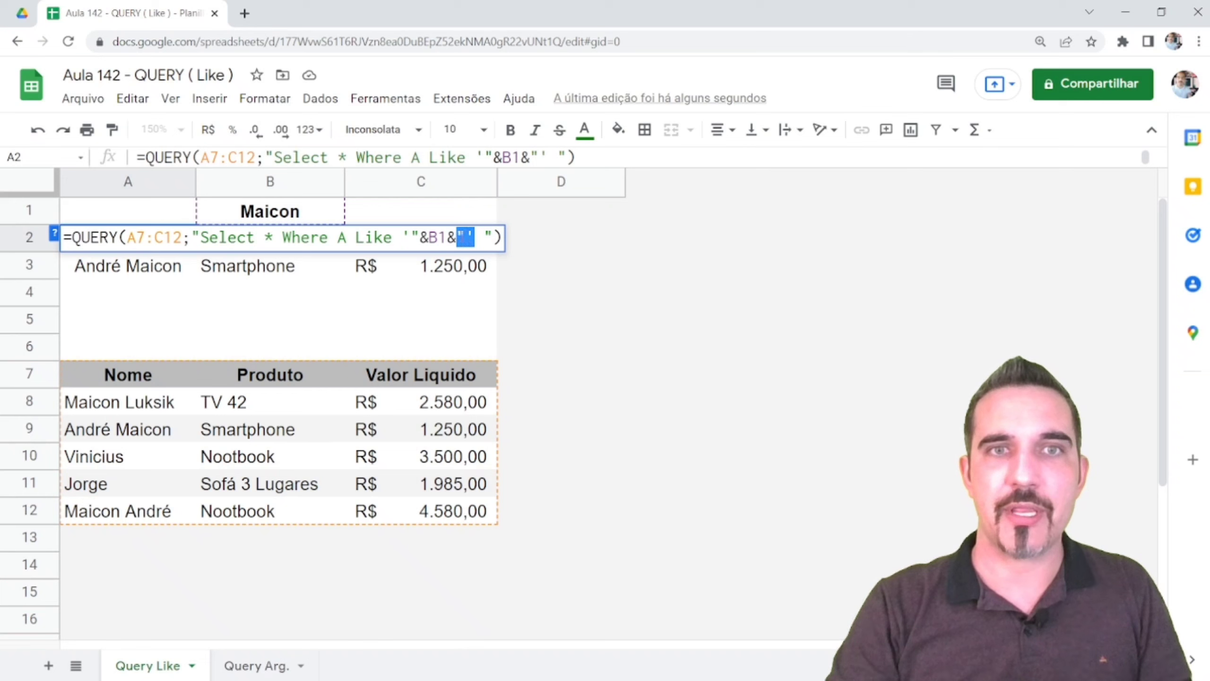
{"action": "left_click", "coordinate": [481, 237]}
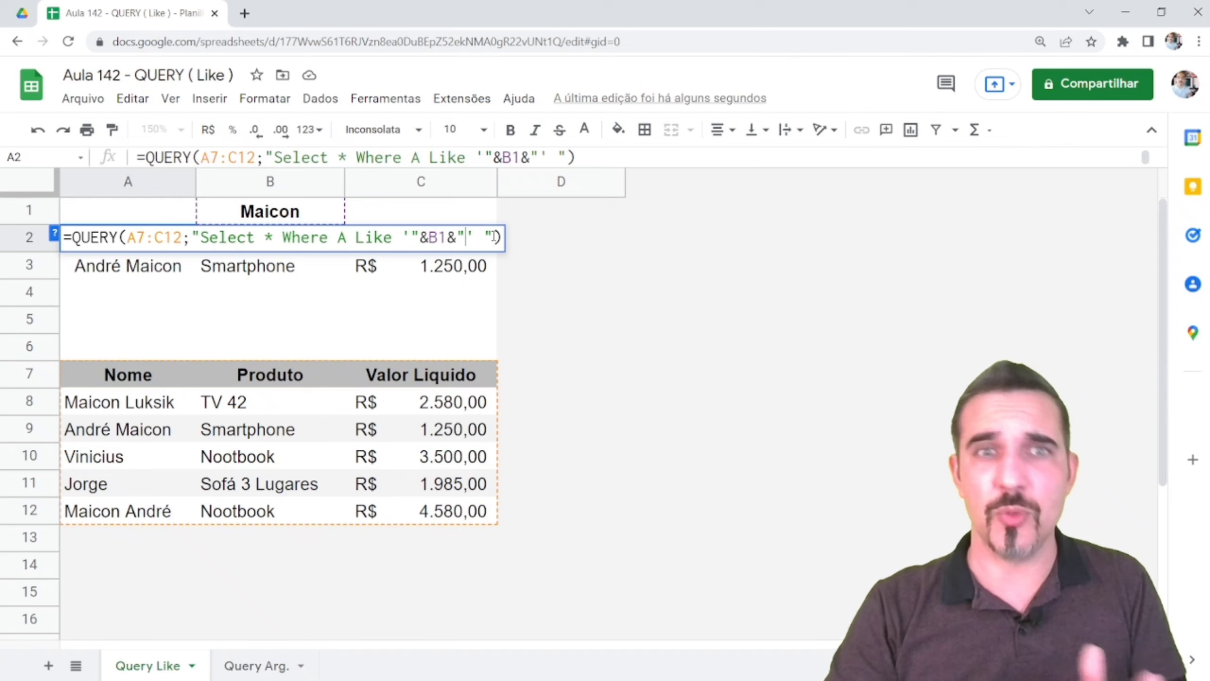
{"action": "left_click_drag", "start_coordinate": [475, 237], "coordinate": [404, 237]}
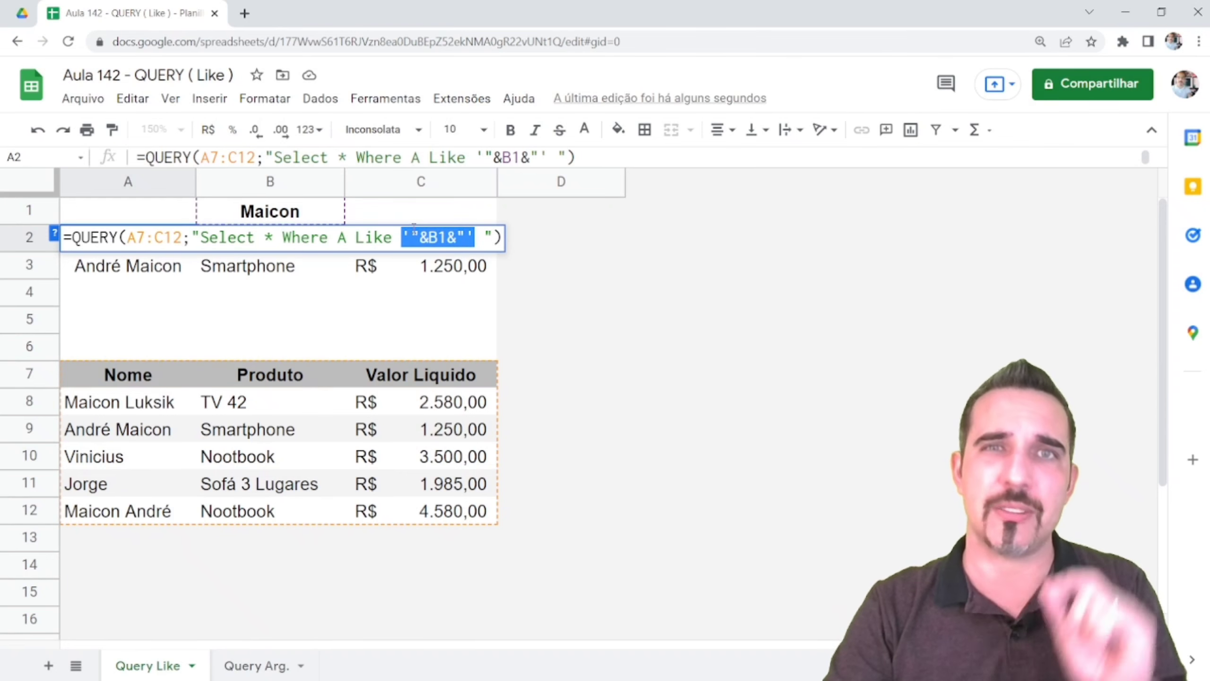
{"action": "left_click", "coordinate": [470, 238]}
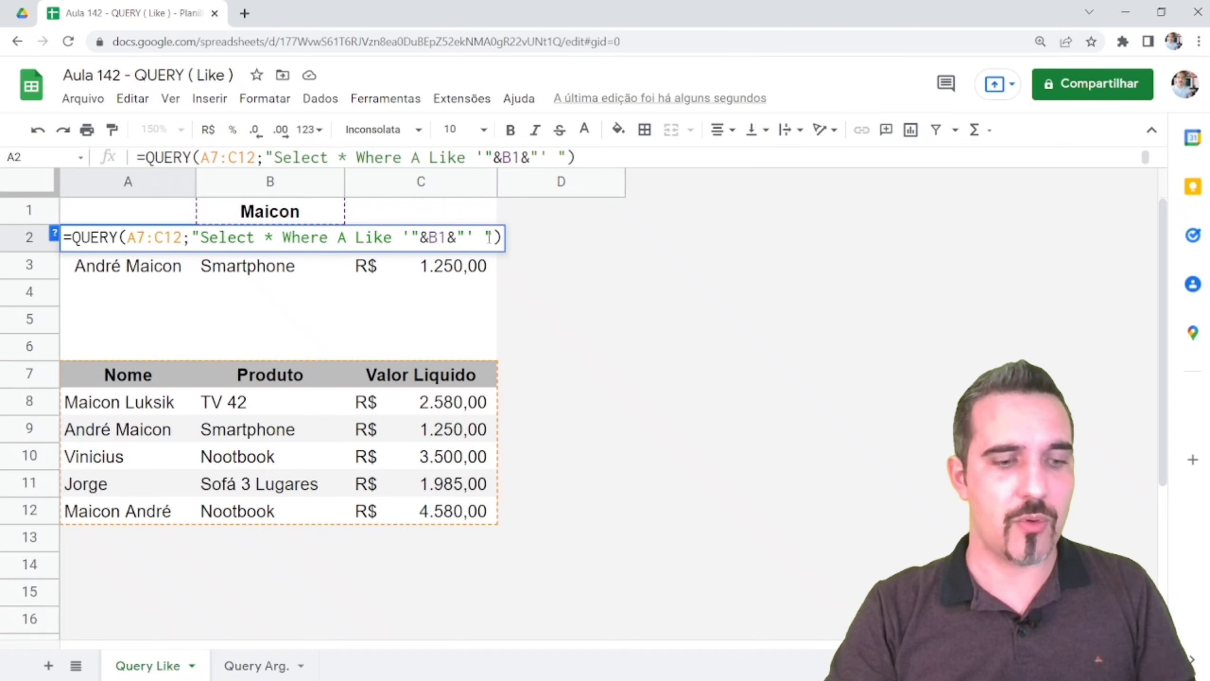
{"action": "type", "text": "%"}
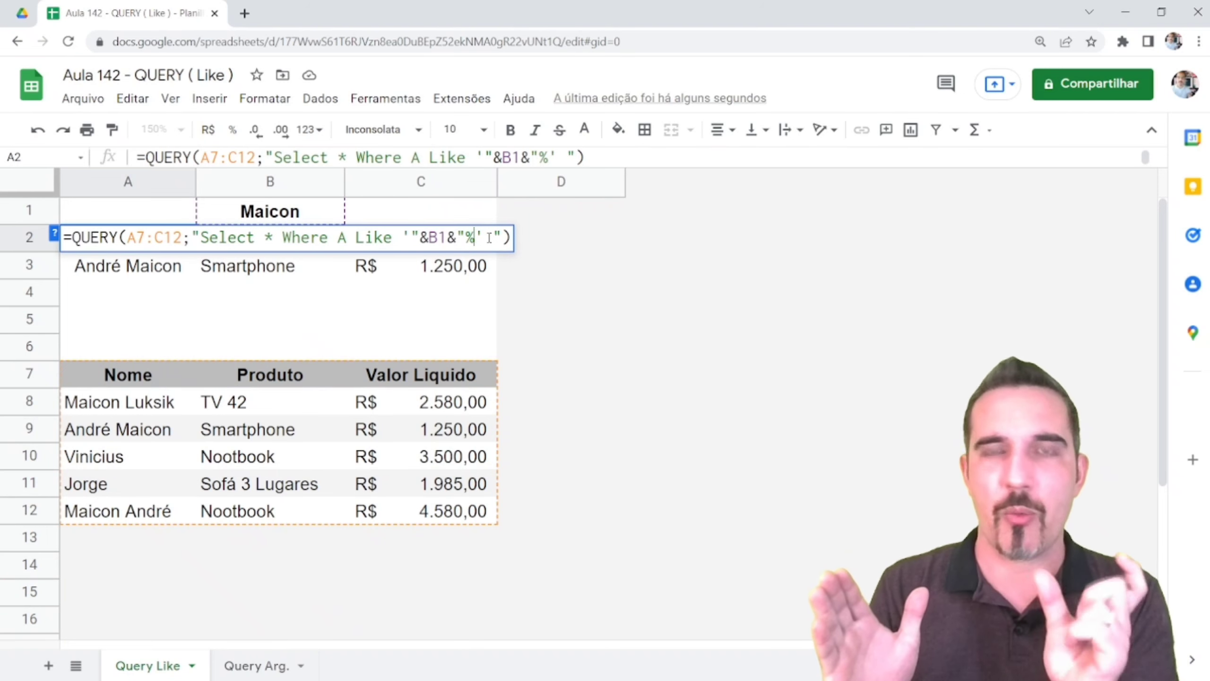
{"action": "key", "text": "Return"}
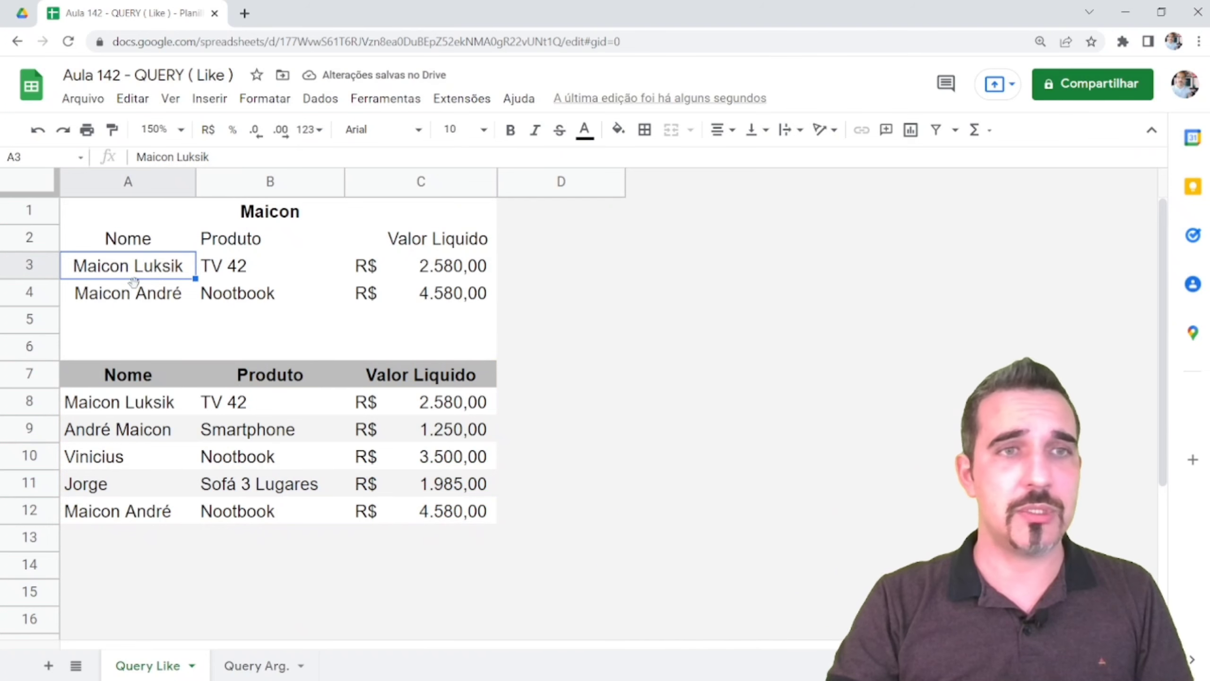
{"action": "left_click", "coordinate": [108, 293]}
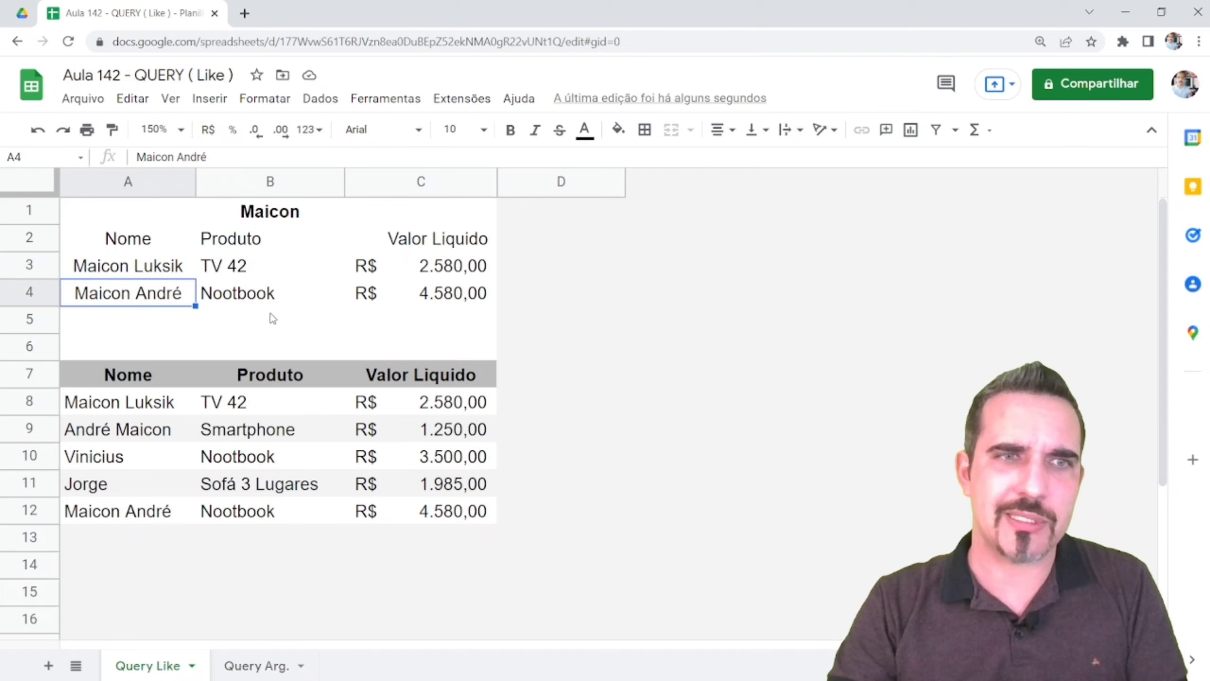
{"action": "left_click", "coordinate": [120, 516]}
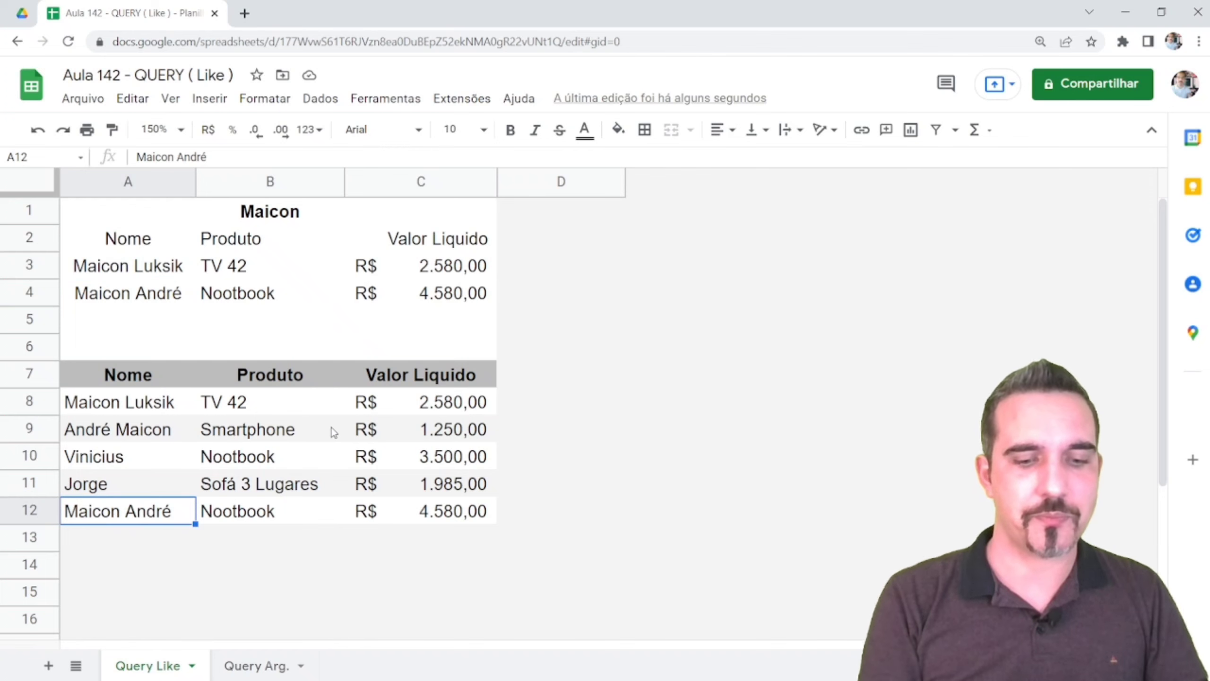
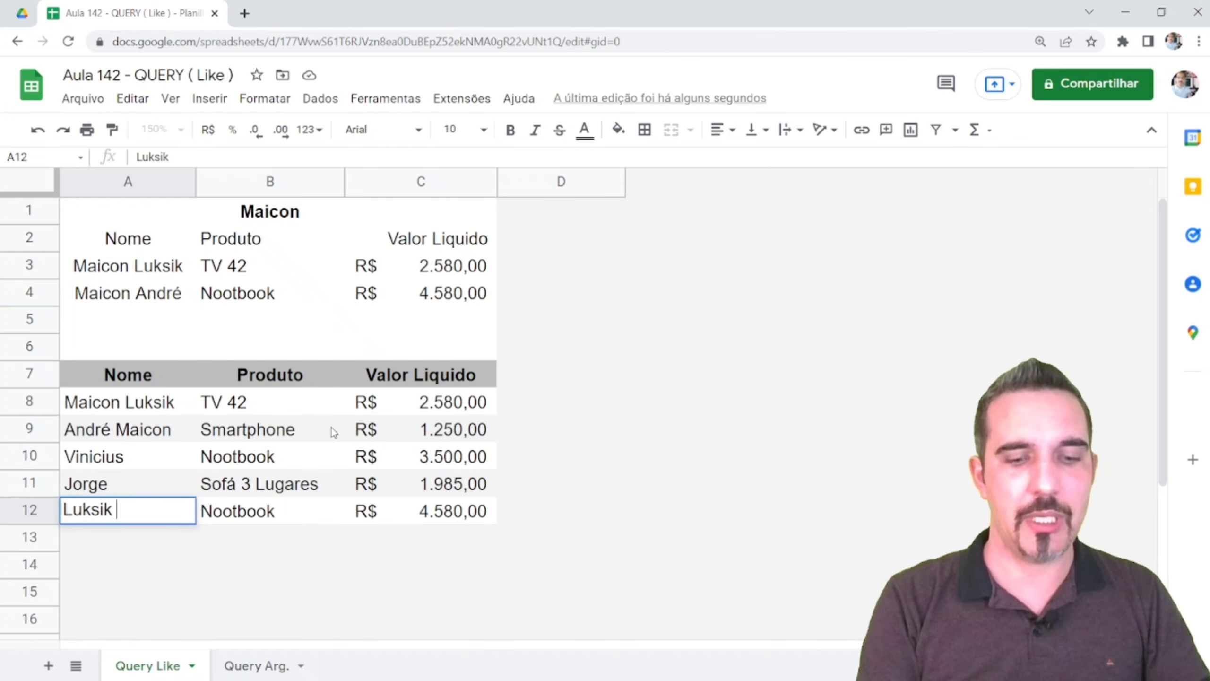
{"action": "key", "text": "Return"}
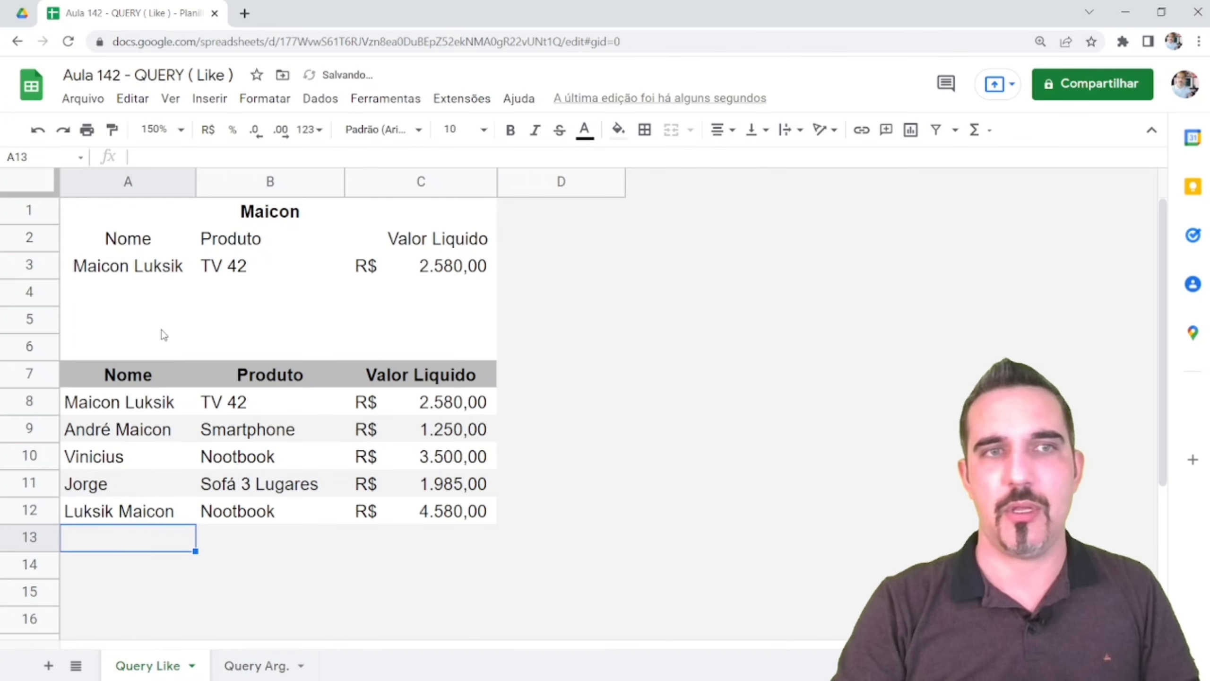
{"action": "left_click", "coordinate": [163, 301]}
Insert % after the opening quote so A2's Like pattern reads '%"&B1&"%'
{"action": "left_click", "coordinate": [167, 244]}
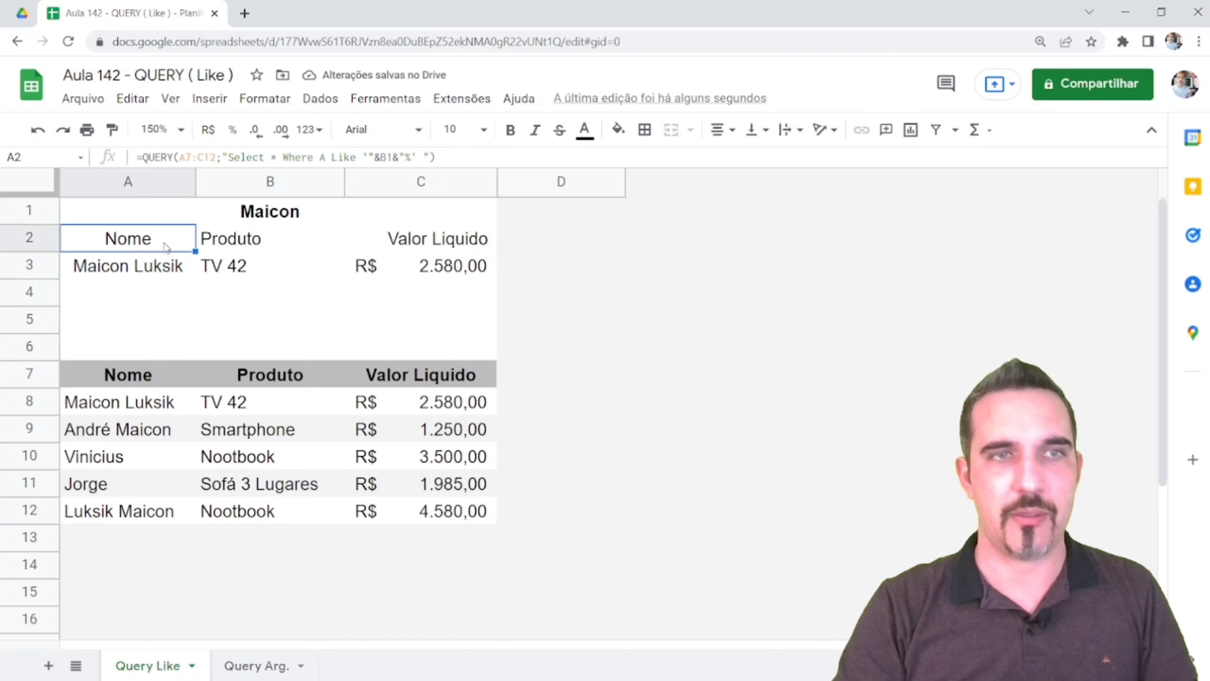
{"action": "double_click", "coordinate": [166, 244]}
{"action": "left_click", "coordinate": [412, 237]}
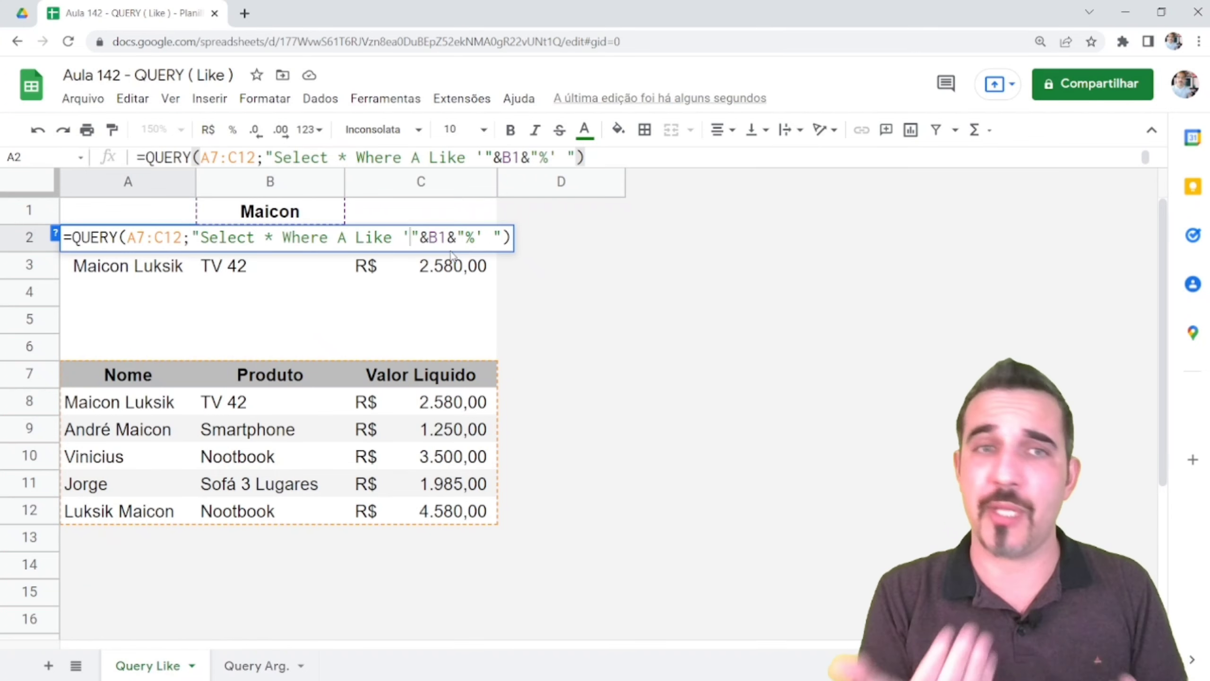
{"action": "type", "text": "%"}
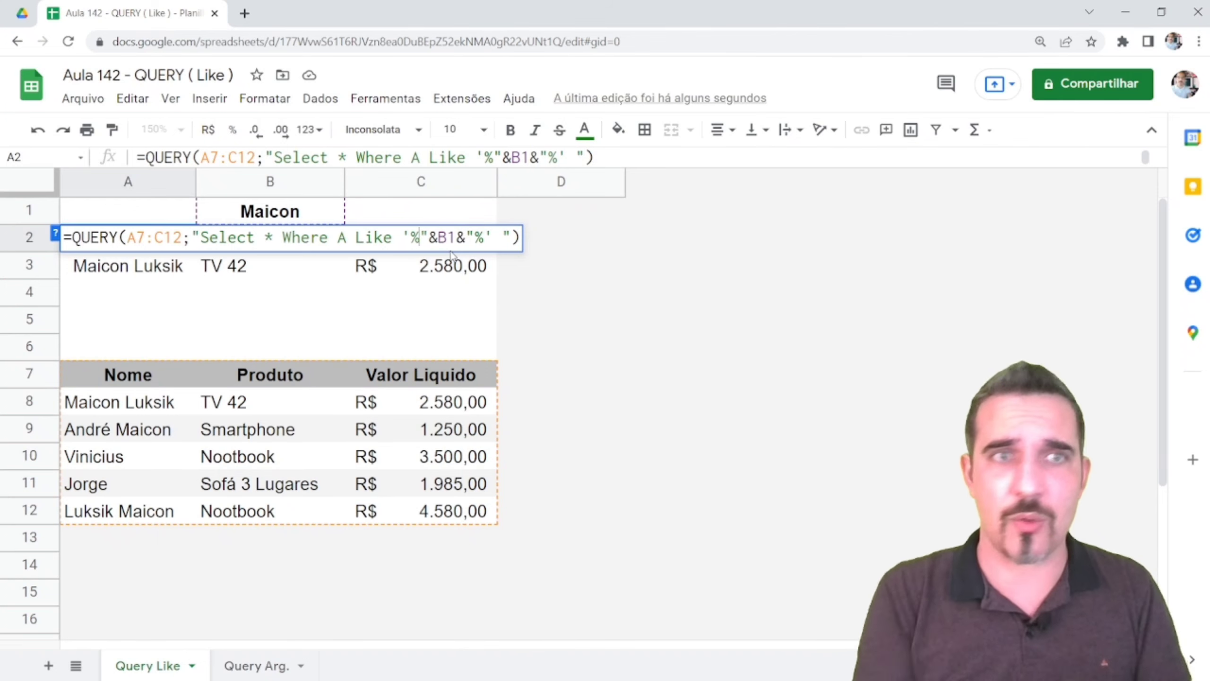
{"action": "key", "text": "Return"}
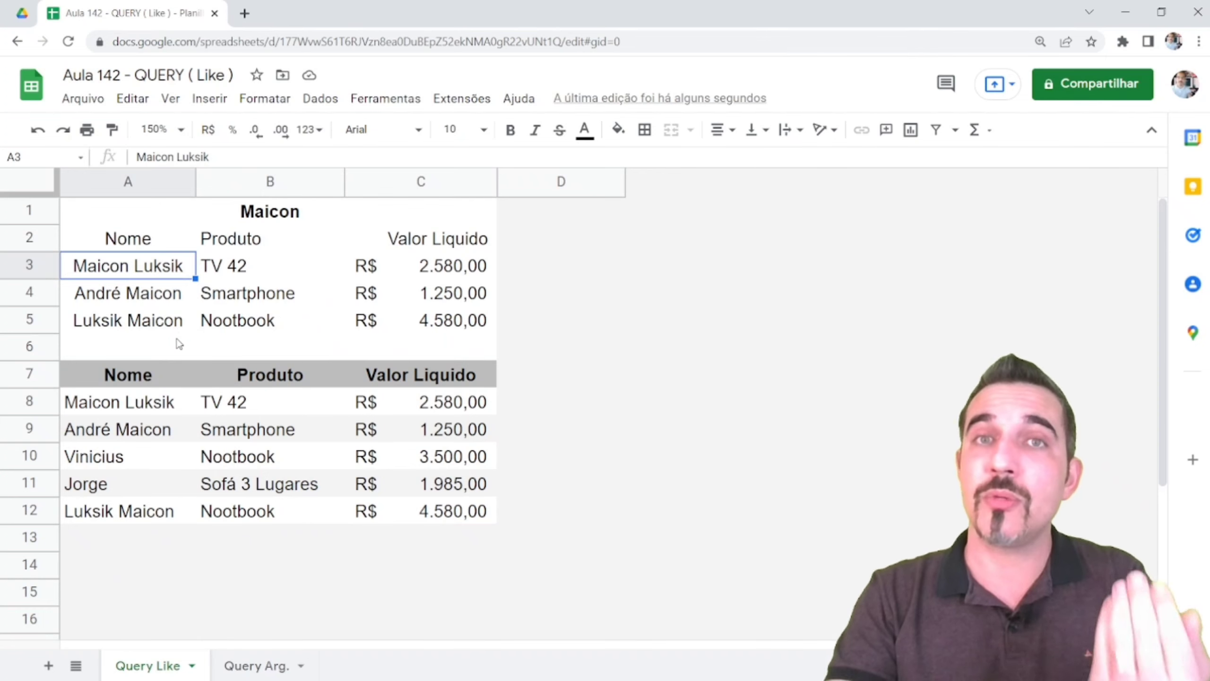
Change A2 to Contains with both % removed and confirm the same three Maicon rows
{"action": "key", "text": "Up"}
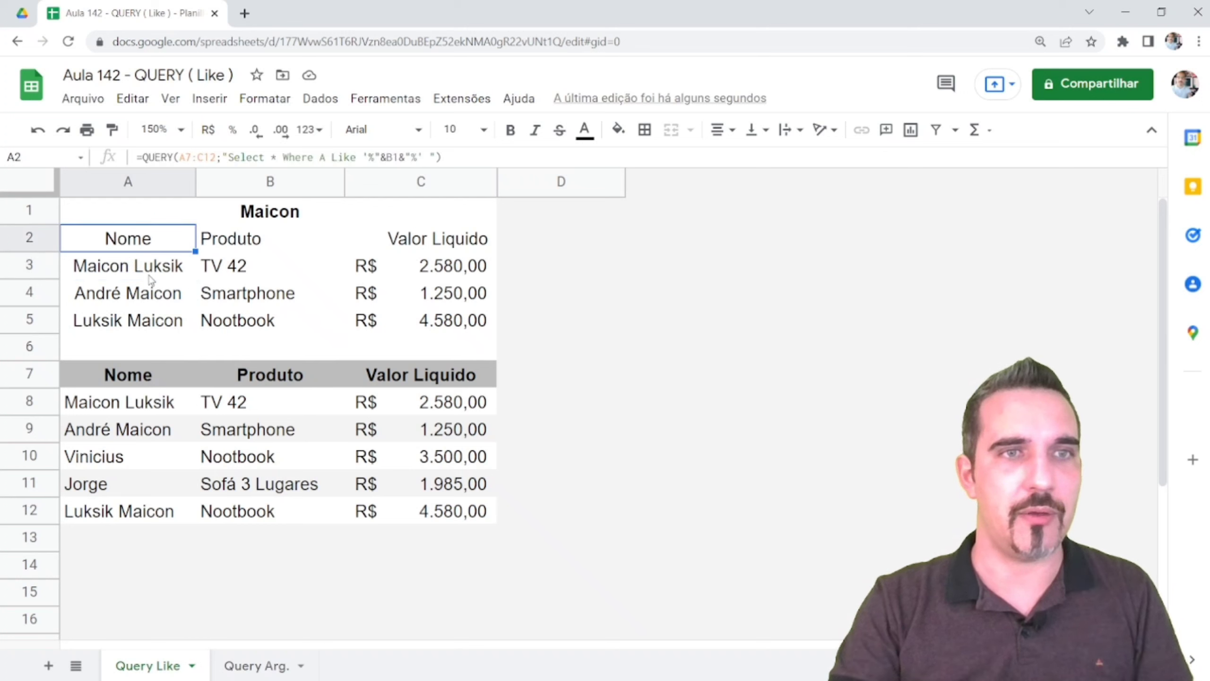
{"action": "key", "text": "Return"}
{"action": "left_click_drag", "start_coordinate": [393, 237], "coordinate": [357, 237]}
{"action": "type", "text": "Cpon"}
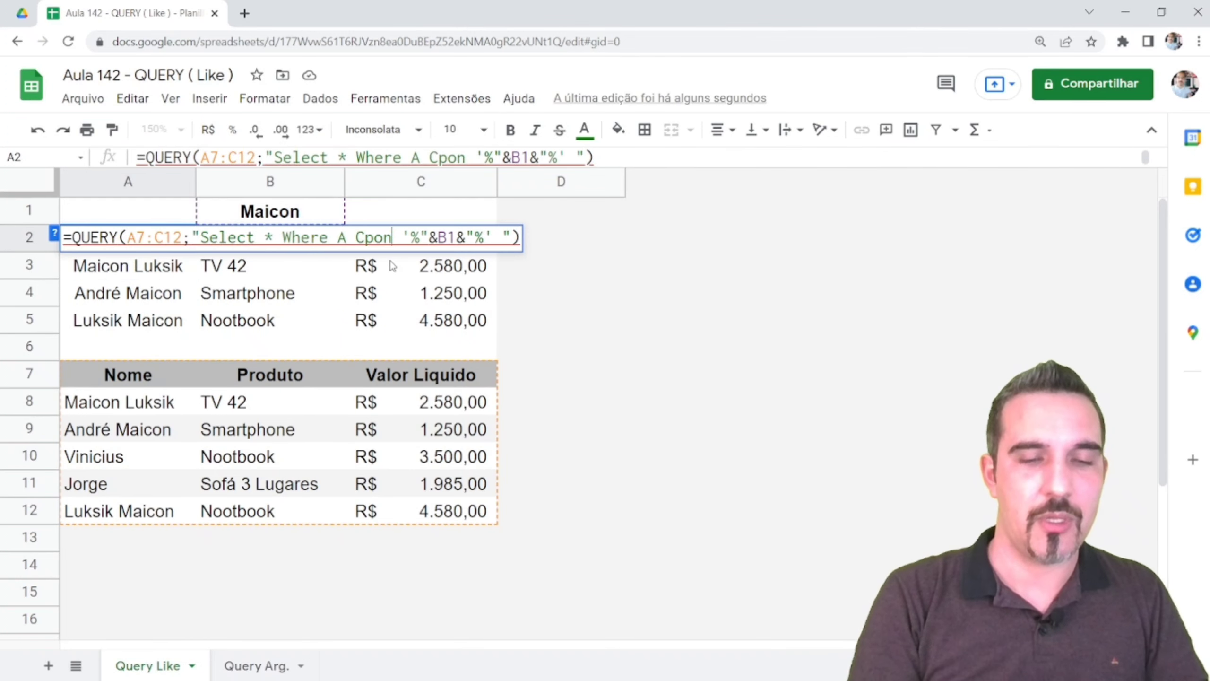
{"action": "key", "text": "BackSpace"}
{"action": "key", "text": "BackSpace"}
{"action": "type", "text": "ontains"}
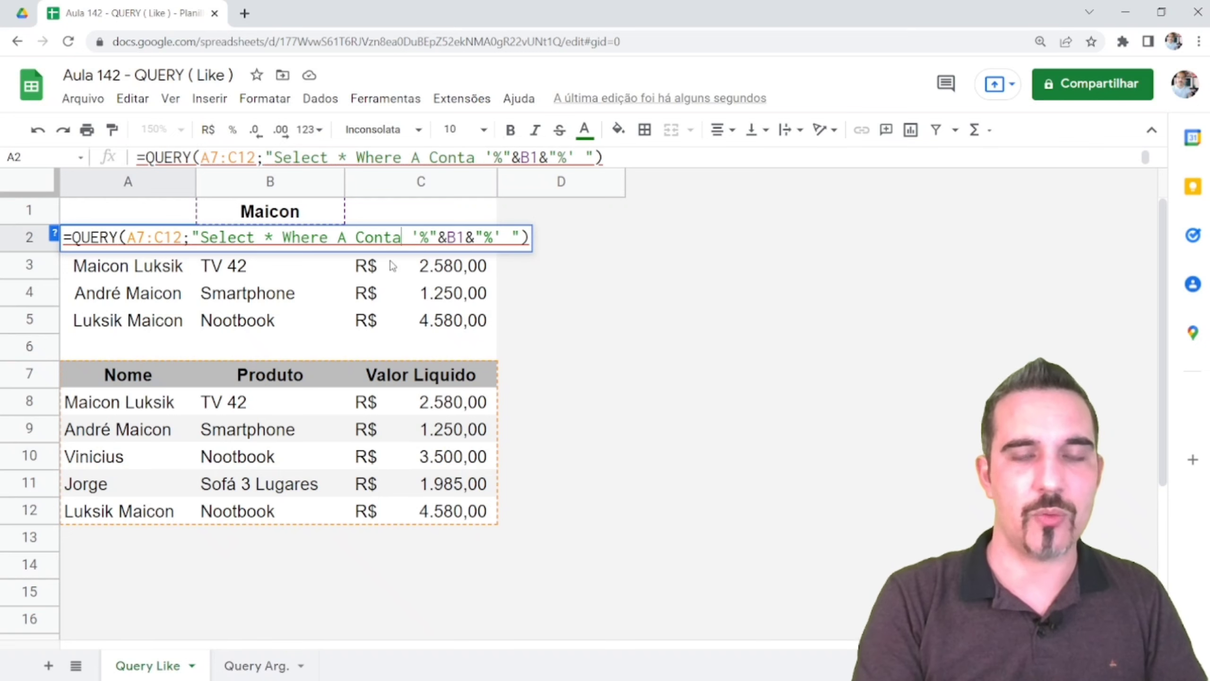
{"action": "key", "text": "Right"}
{"action": "key", "text": "Right"}
{"action": "key", "text": "Right"}
{"action": "key", "text": "BackSpace"}
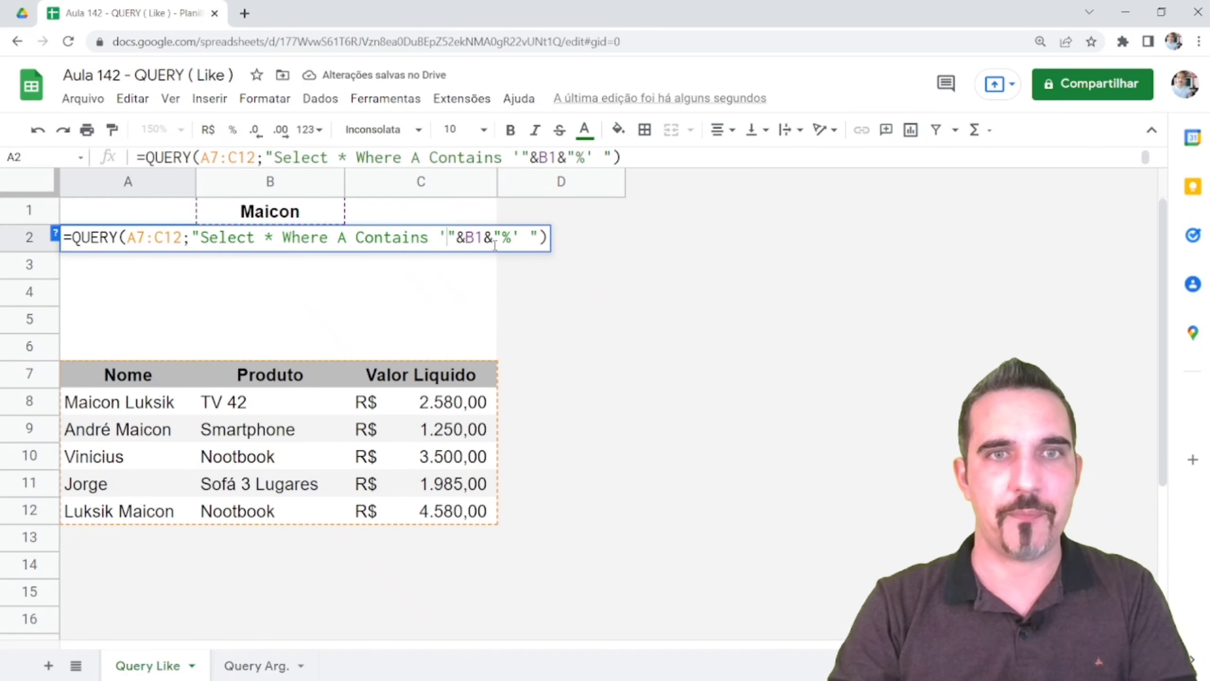
{"action": "key", "text": "BackSpace"}
{"action": "key", "text": "Return"}
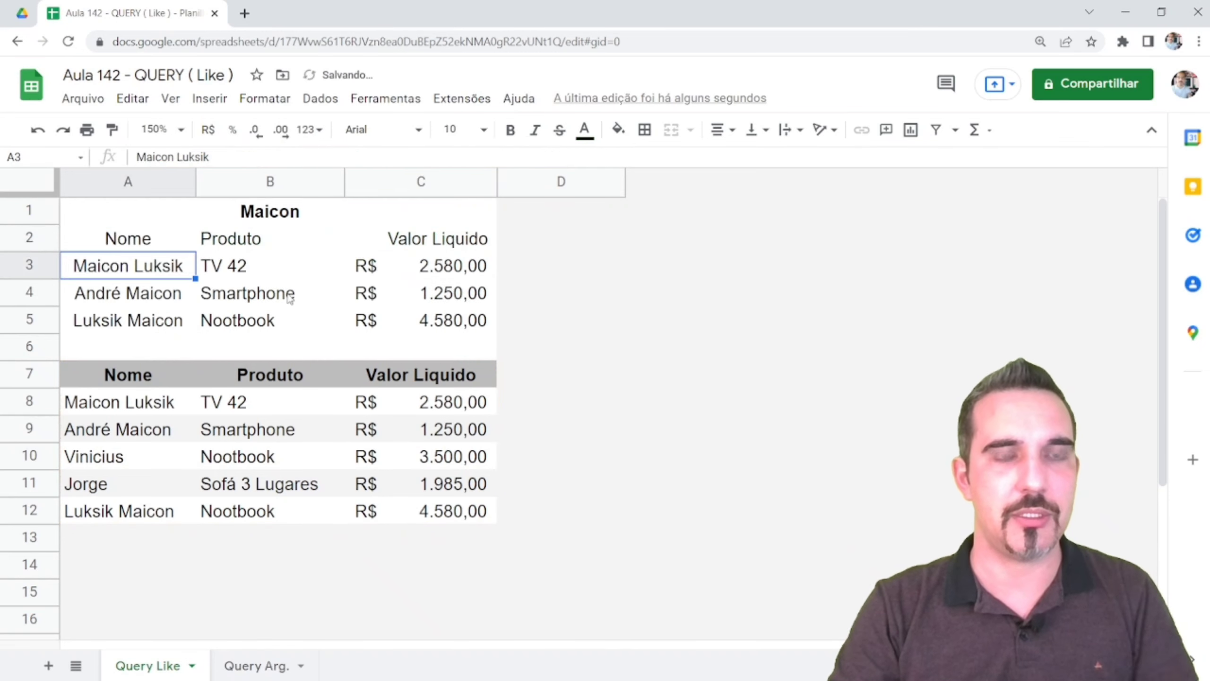
{"action": "left_click", "coordinate": [162, 245]}
{"action": "left_click_drag", "start_coordinate": [135, 276], "coordinate": [143, 322]}
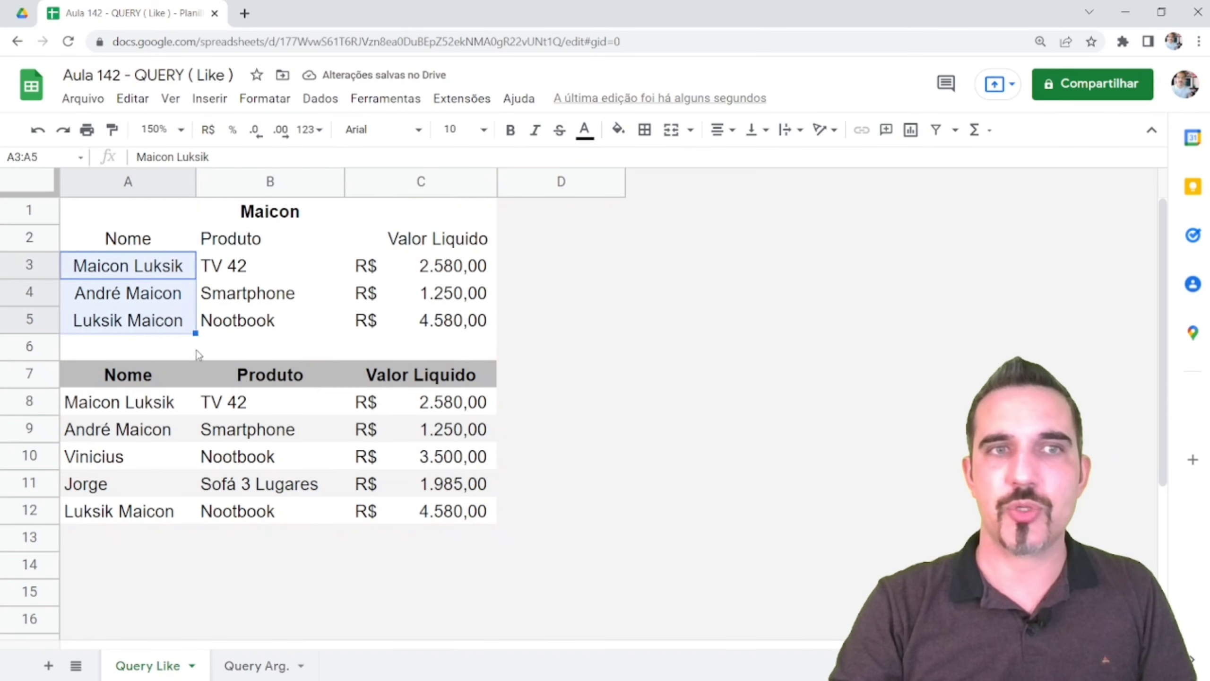
Replace Contains with Like again in the A2 formula
{"action": "left_click", "coordinate": [164, 238]}
{"action": "double_click", "coordinate": [171, 239]}
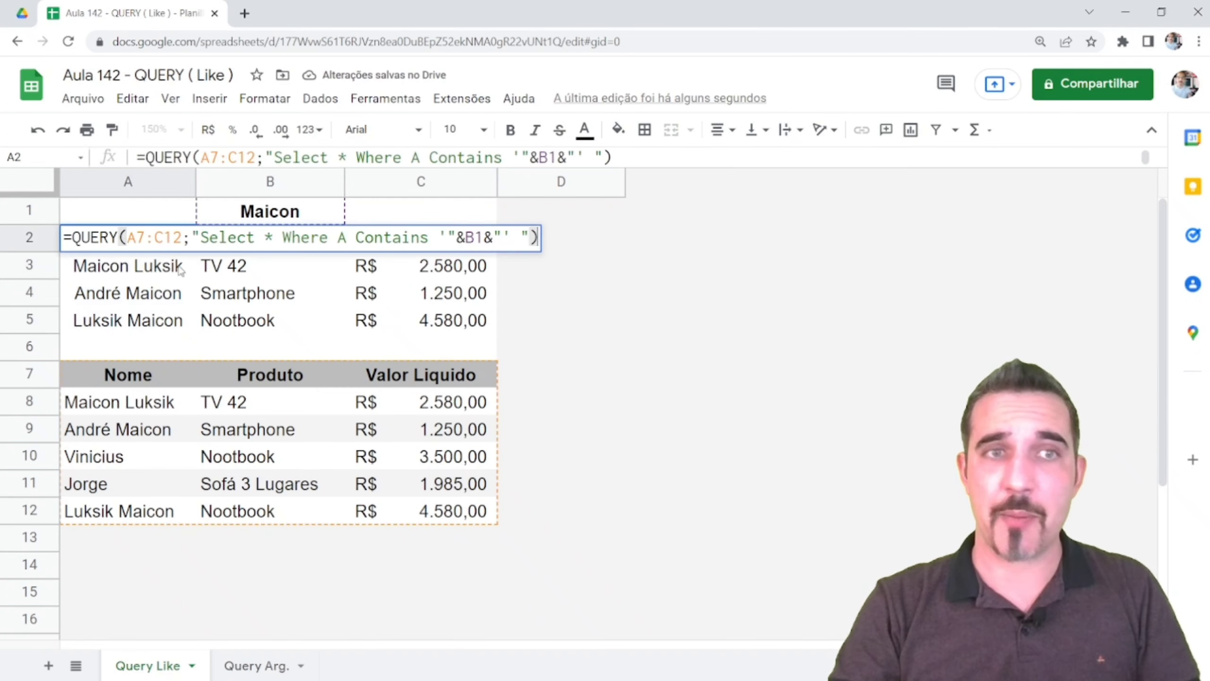
{"action": "left_click_drag", "start_coordinate": [431, 238], "coordinate": [356, 239]}
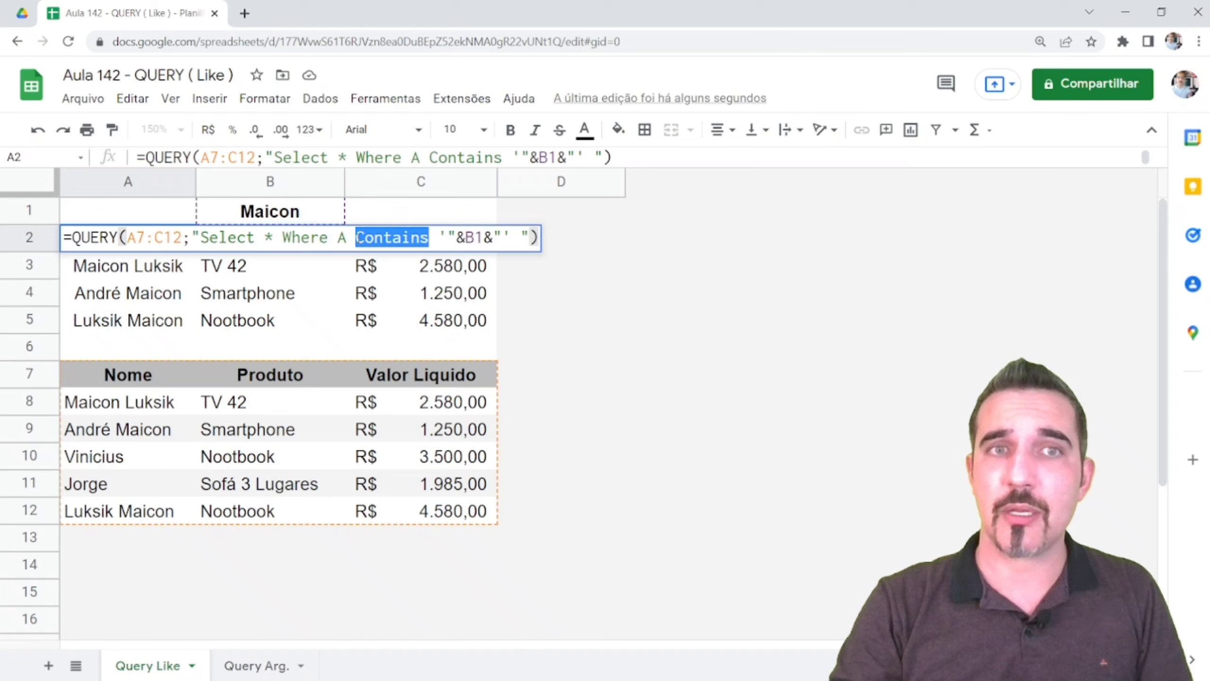
{"action": "type", "text": "Like"}
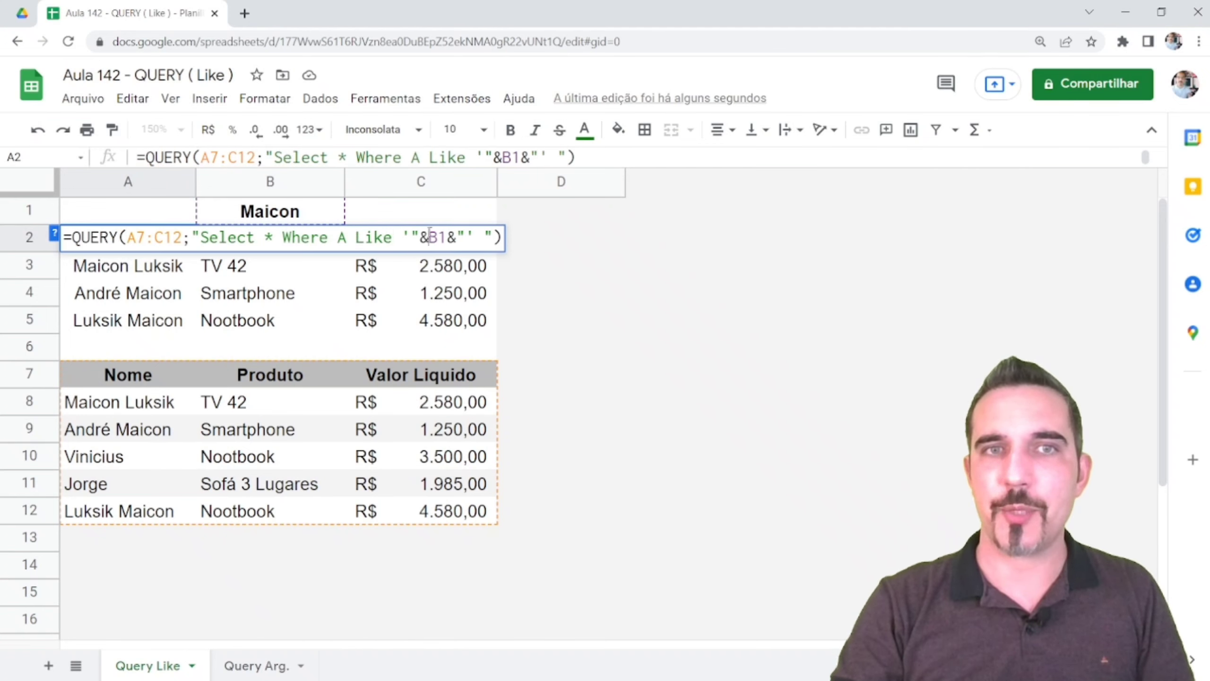
{"action": "left_click", "coordinate": [423, 236]}
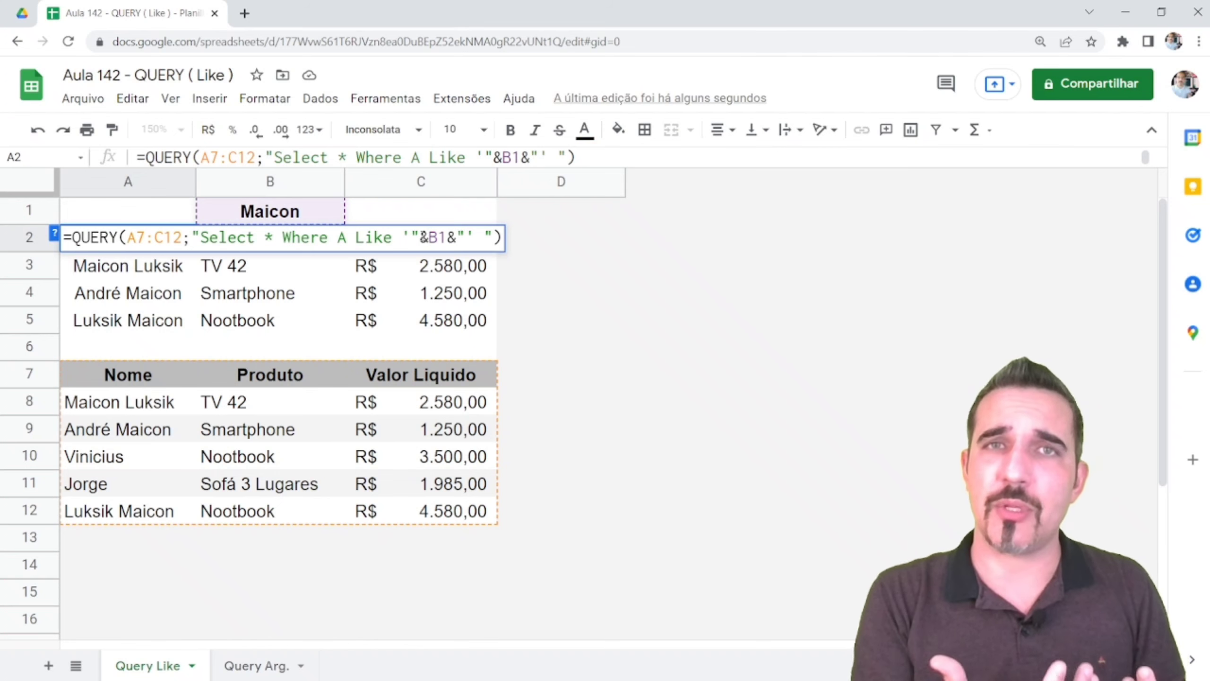